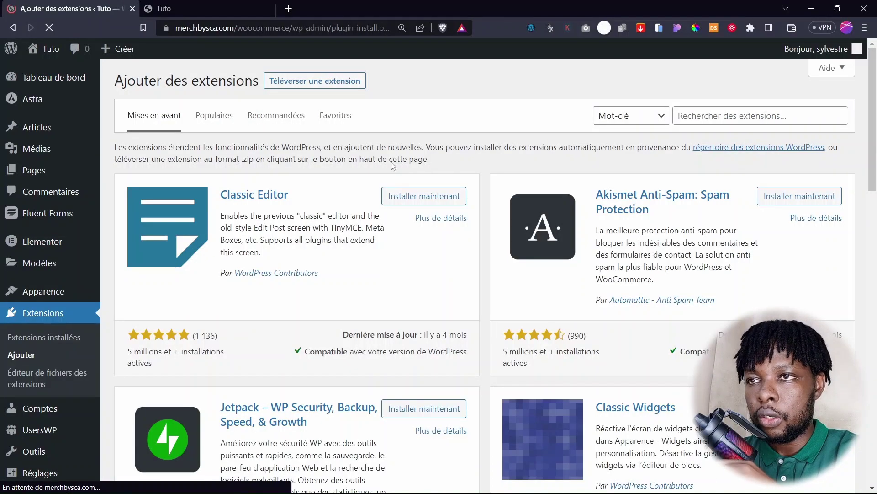
- Search the plugin directory for "content control", then install and activate the Content Control extension
{"action": "left_click", "coordinate": [723, 118]}
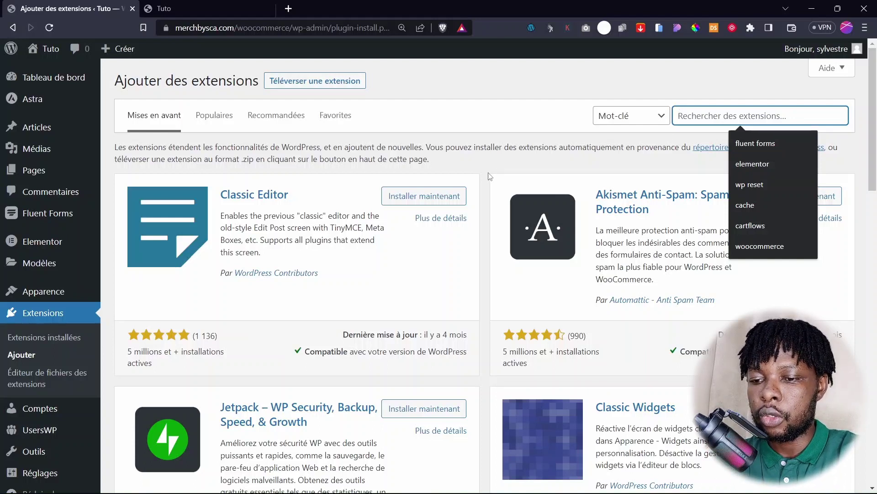
{"action": "type", "text": "content control"}
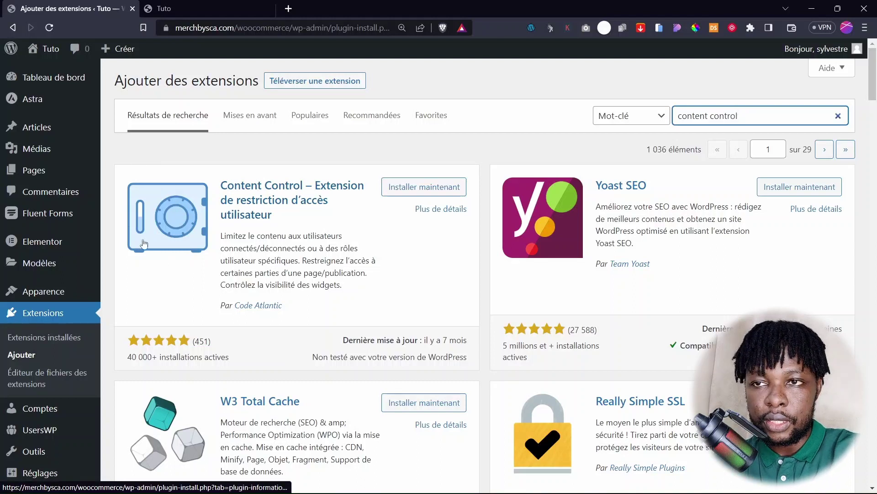
{"action": "left_click", "coordinate": [416, 194]}
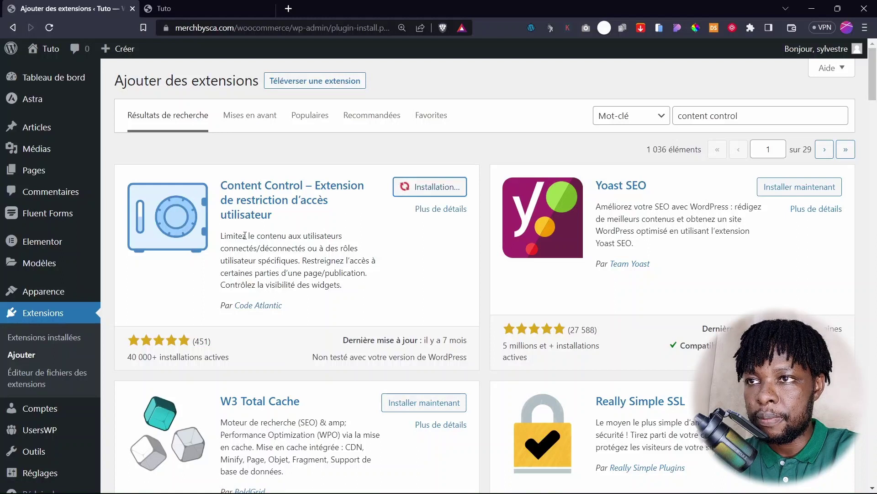
{"action": "left_click", "coordinate": [432, 188]}
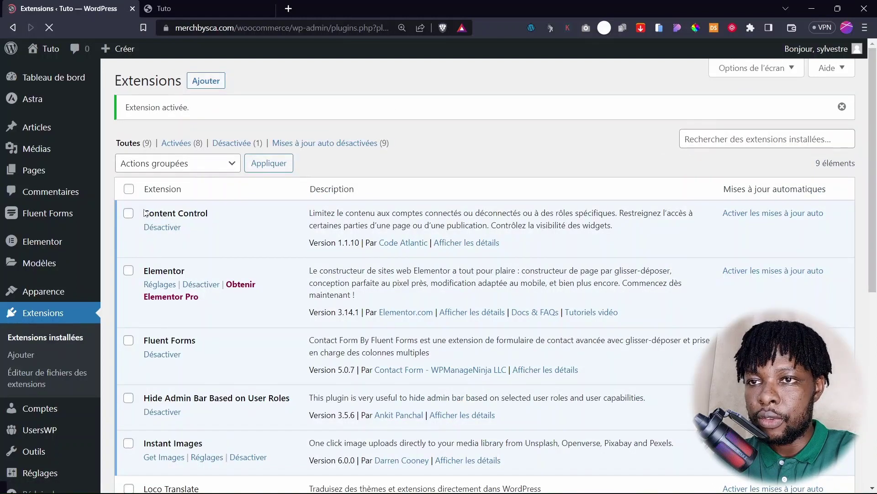
- Open the settings page of the Content Control extension
{"action": "left_click_drag", "start_coordinate": [145, 212], "coordinate": [225, 216]}
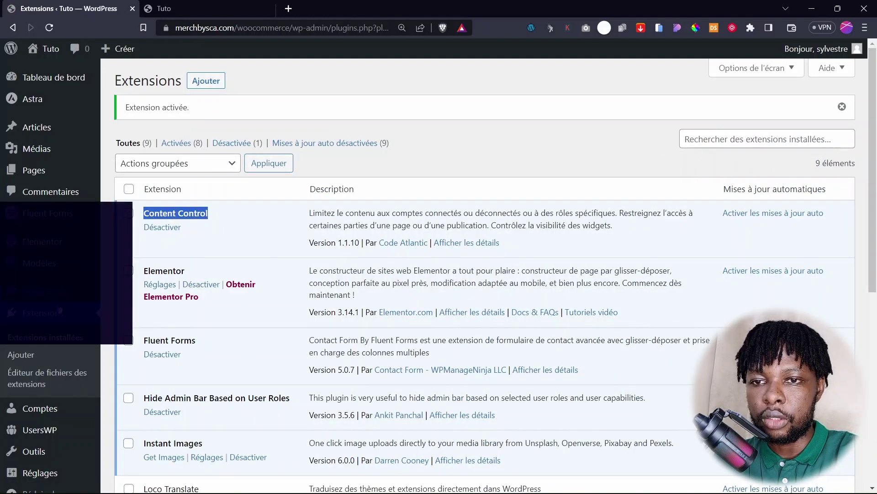
{"action": "scroll", "coordinate": [60, 311], "scroll_direction": "down", "scroll_amount": 4}
{"action": "mouse_move", "coordinate": [53, 454]}
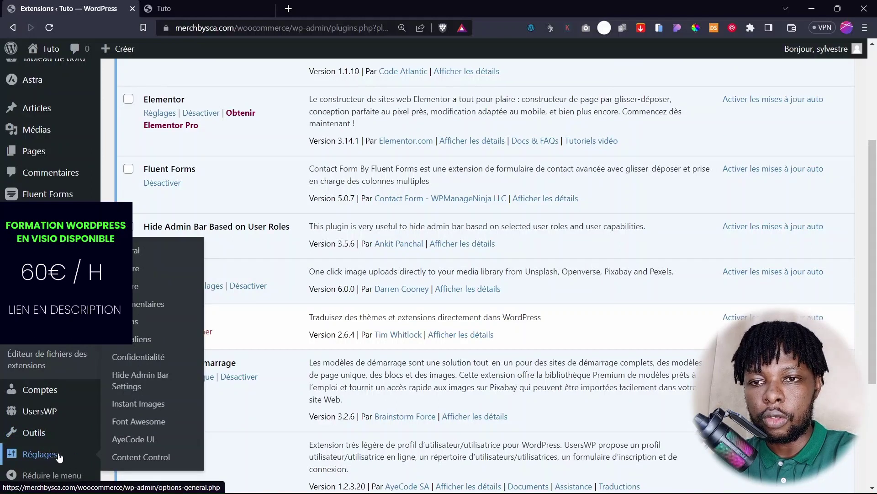
{"action": "left_click", "coordinate": [151, 463]}
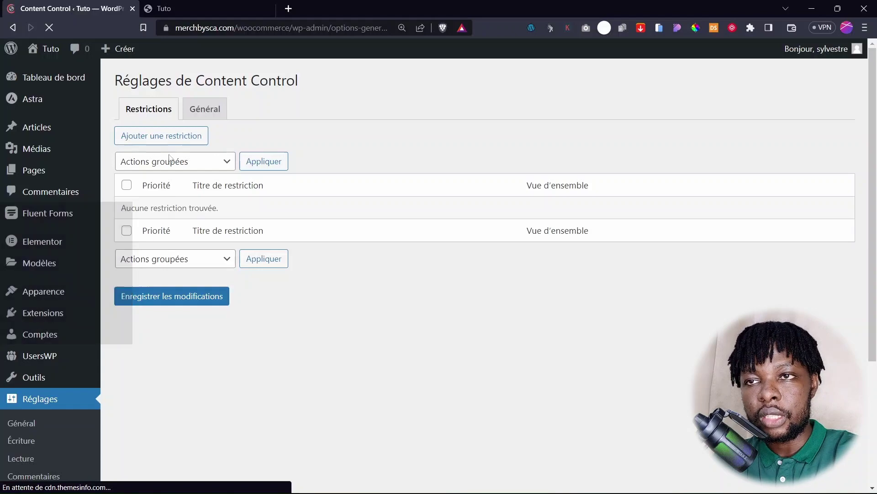
- View the Page abonnés on the public site and return to the Content Control settings
{"action": "left_click", "coordinate": [215, 7]}
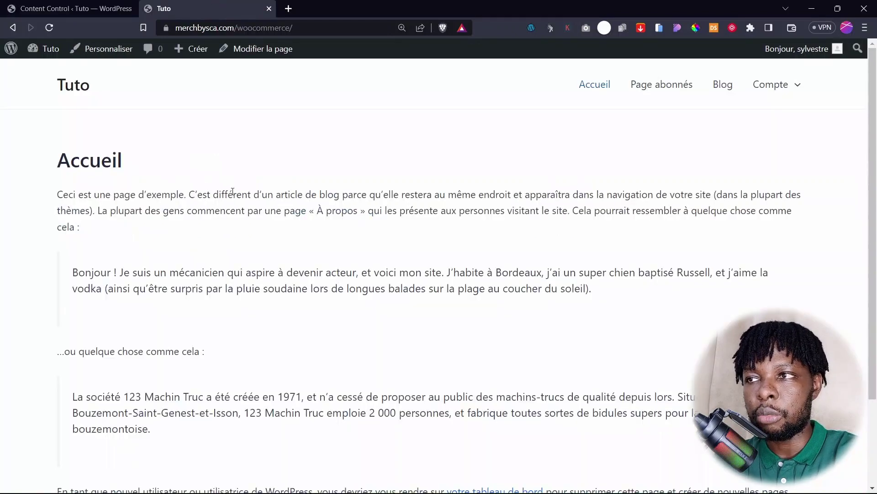
{"action": "left_click", "coordinate": [655, 89]}
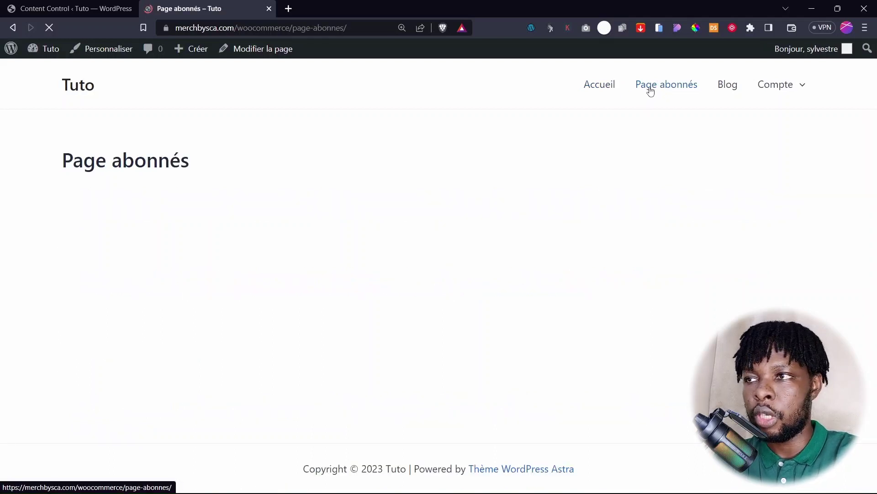
{"action": "left_click", "coordinate": [681, 87]}
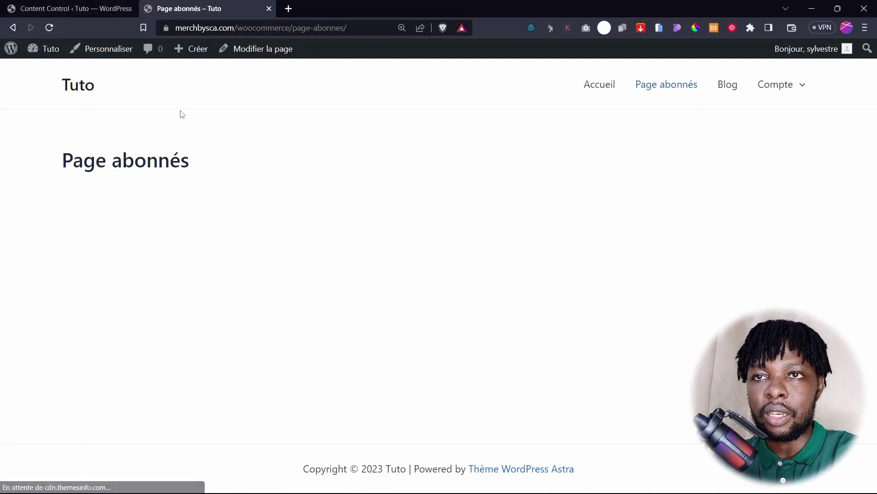
{"action": "left_click", "coordinate": [97, 4]}
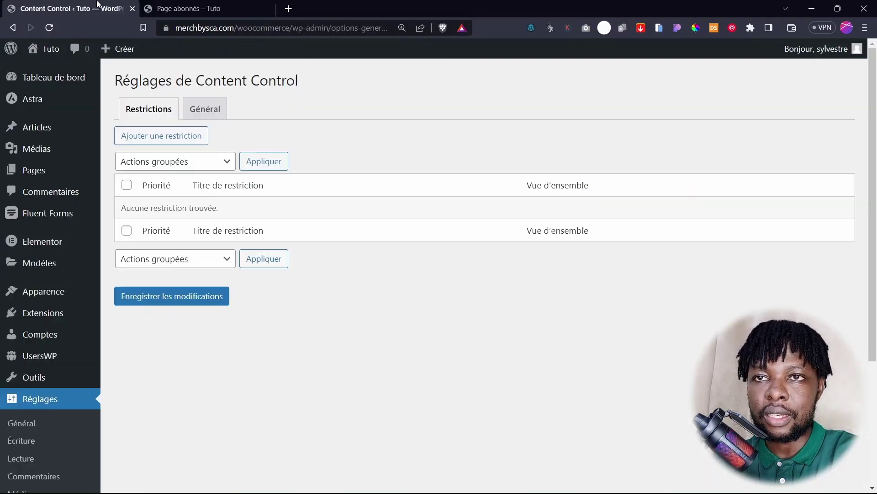
- Open the Page abonnés for editing with Elementor
{"action": "left_click", "coordinate": [205, 4]}
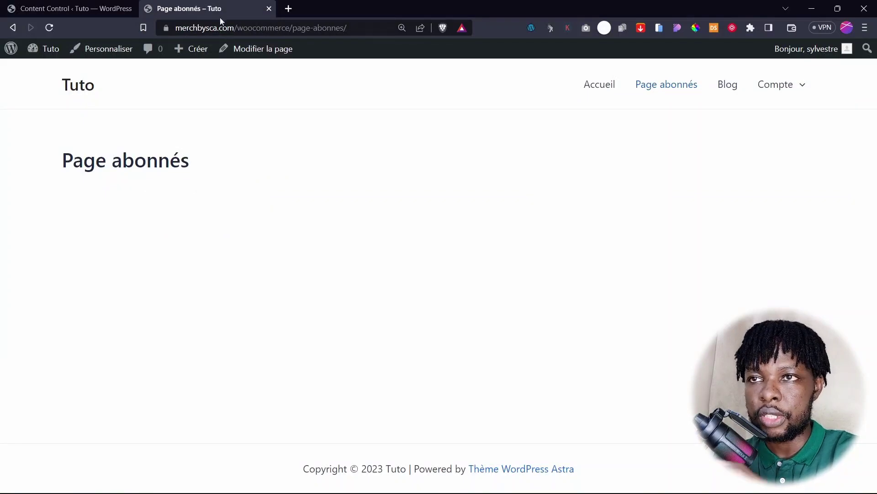
{"action": "left_click", "coordinate": [270, 51]}
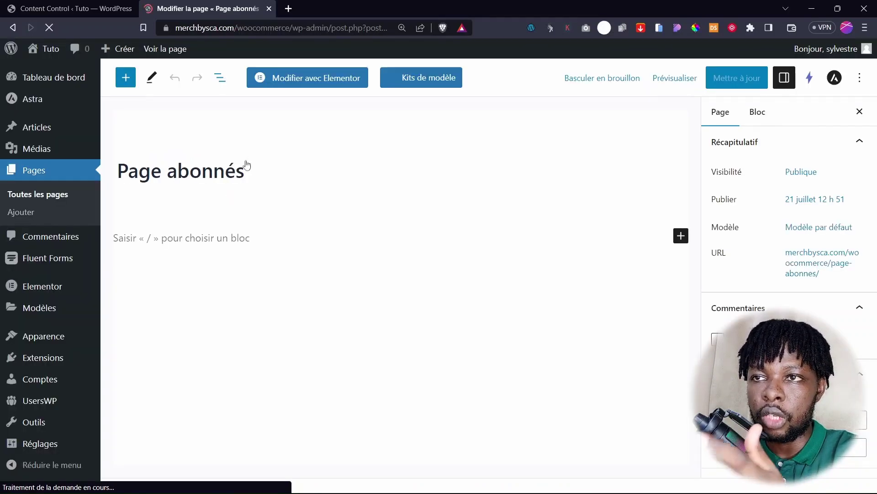
{"action": "left_click", "coordinate": [305, 80]}
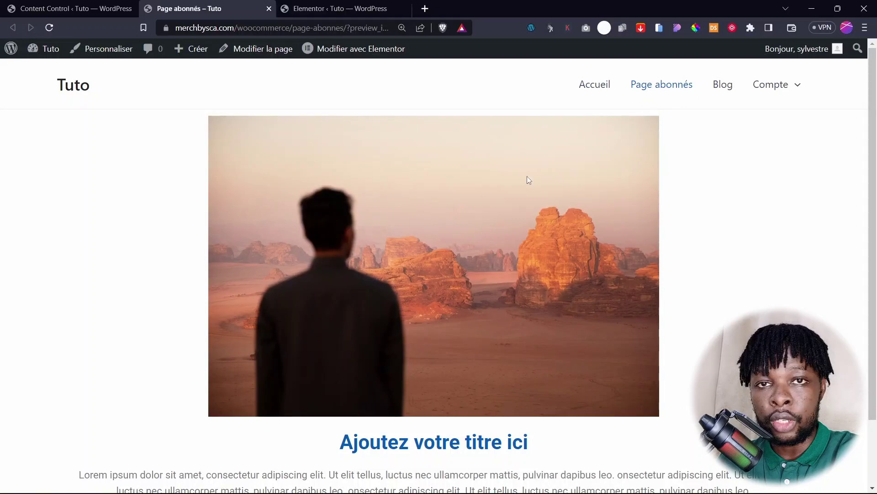
- Return to the Content Control settings and start a new restriction
{"action": "left_click", "coordinate": [320, 8]}
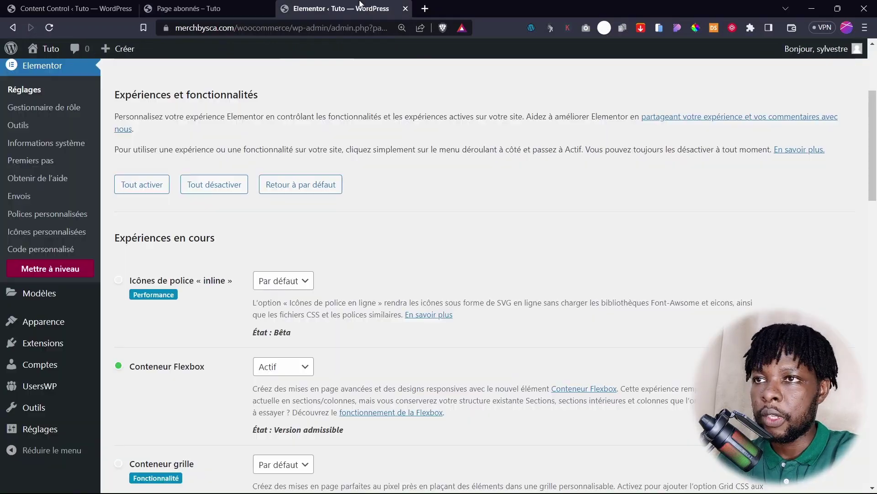
{"action": "left_click", "coordinate": [226, 5]}
{"action": "left_click", "coordinate": [77, 7]}
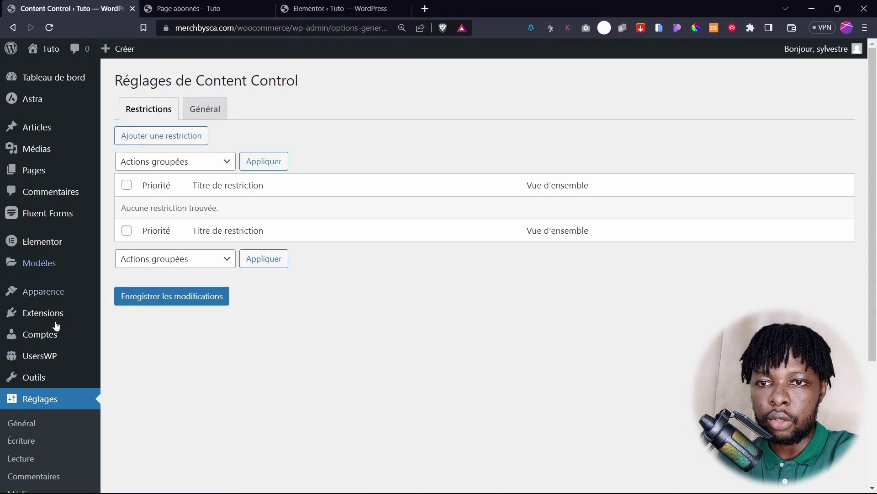
{"action": "scroll", "coordinate": [110, 428], "scroll_direction": "down", "scroll_amount": 4}
{"action": "scroll", "coordinate": [211, 288], "scroll_direction": "up", "scroll_amount": 4}
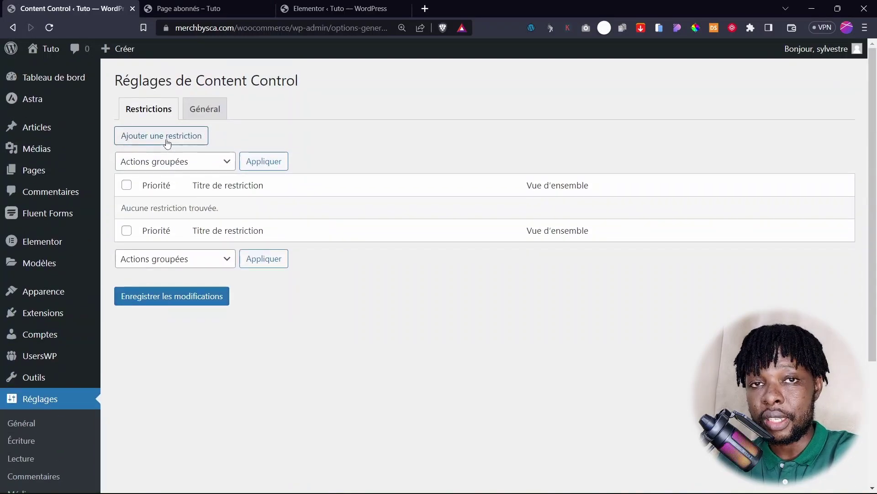
{"action": "left_click", "coordinate": [167, 143]}
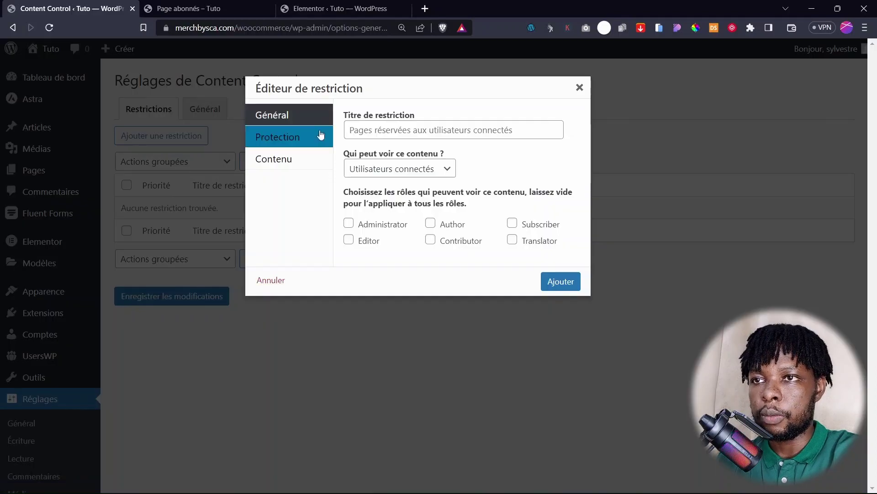
- Look through the Protection and Contenu sections of the restriction editor and go back to the Général section
{"action": "left_click", "coordinate": [289, 138]}
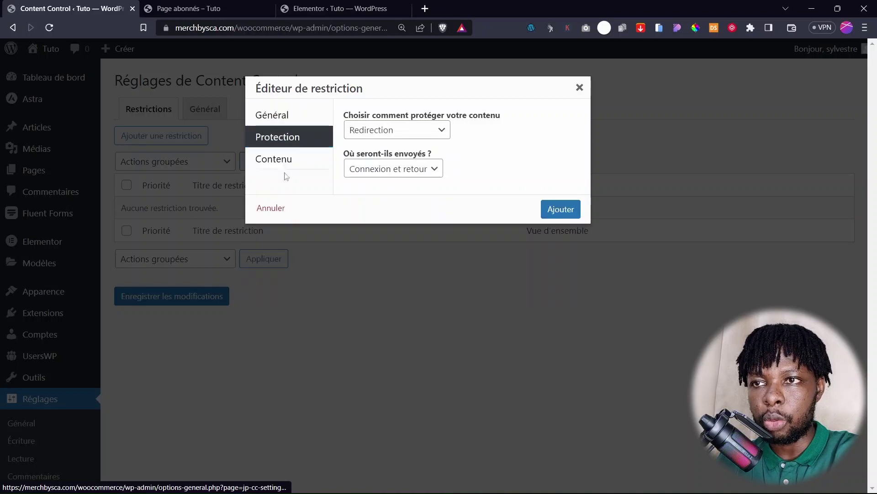
{"action": "left_click", "coordinate": [282, 159]}
{"action": "left_click", "coordinate": [272, 115]}
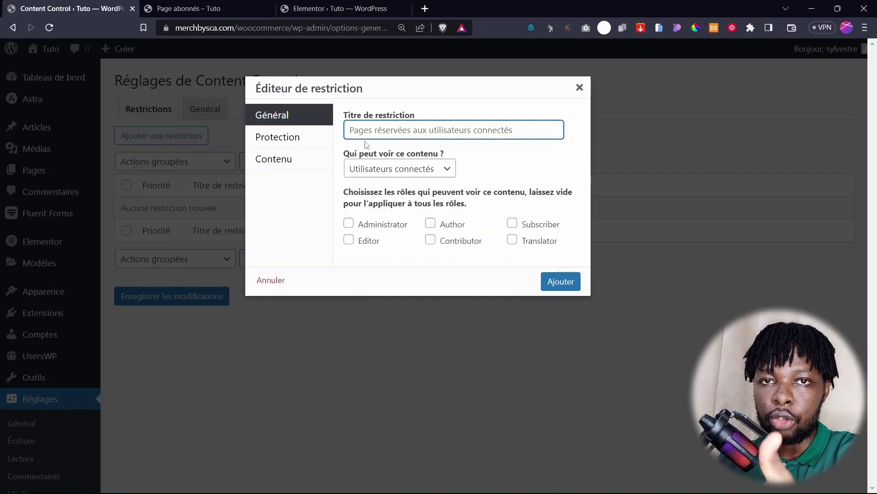
- Keep the content visible to "Utilisateurs connectés" and allow only the Subscriber and Administrator roles
{"action": "left_click", "coordinate": [393, 173]}
{"action": "left_click", "coordinate": [394, 174]}
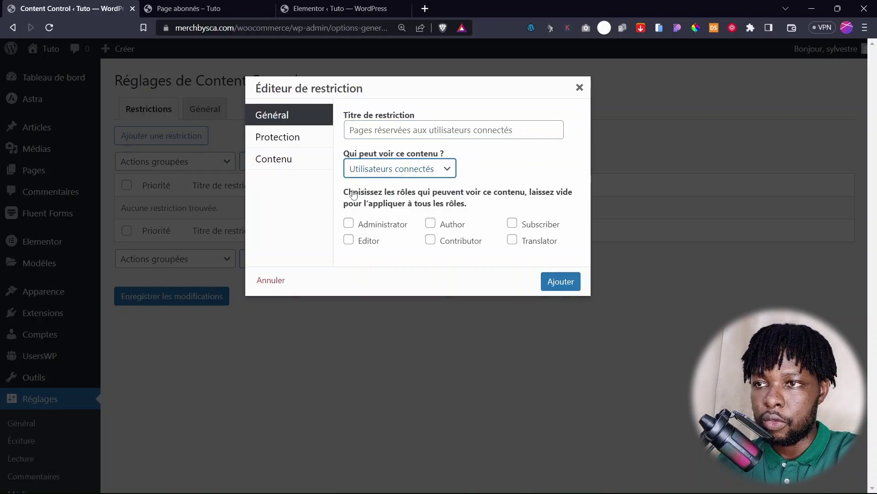
{"action": "left_click_drag", "start_coordinate": [353, 192], "coordinate": [527, 208]}
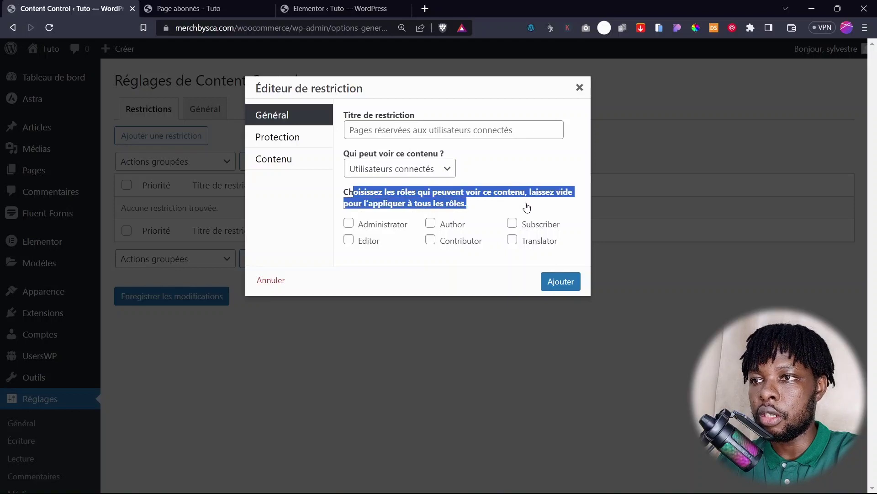
{"action": "left_click", "coordinate": [429, 206]}
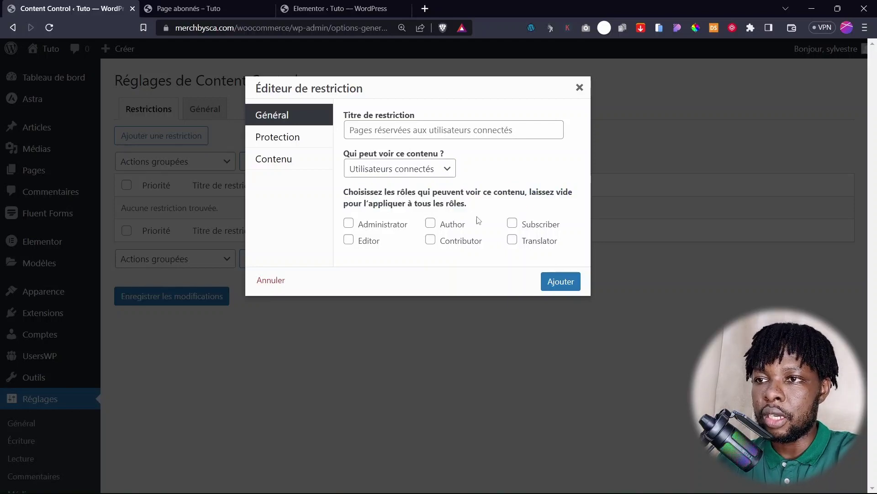
{"action": "left_click", "coordinate": [515, 226]}
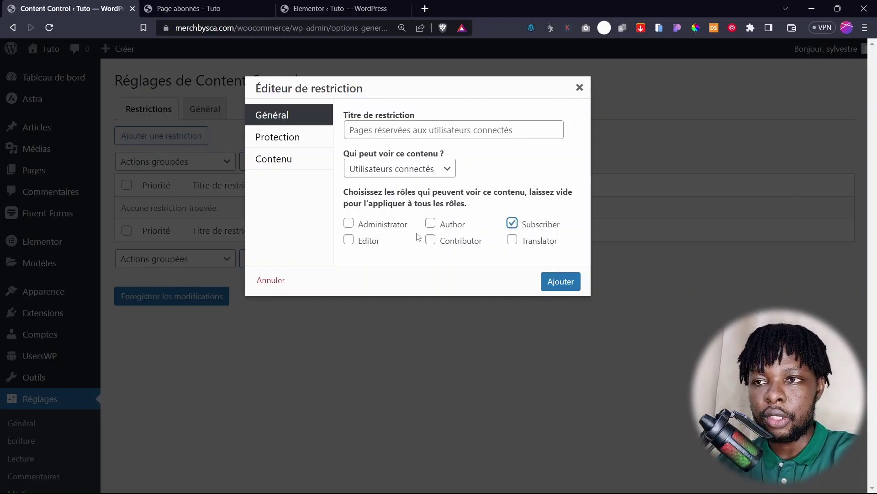
{"action": "left_click", "coordinate": [349, 223]}
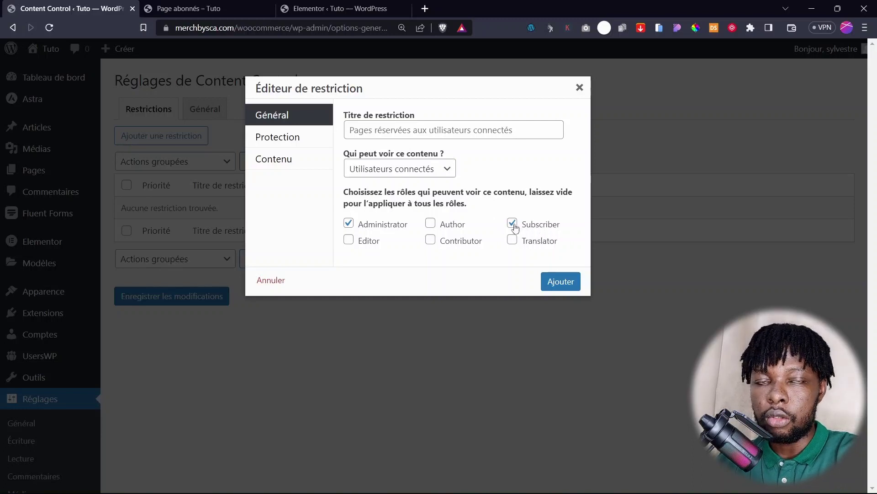
- Set the restriction's protection method to Redirection with a custom URL ("URL prsonnalisée") as the destination
{"action": "left_click", "coordinate": [310, 142]}
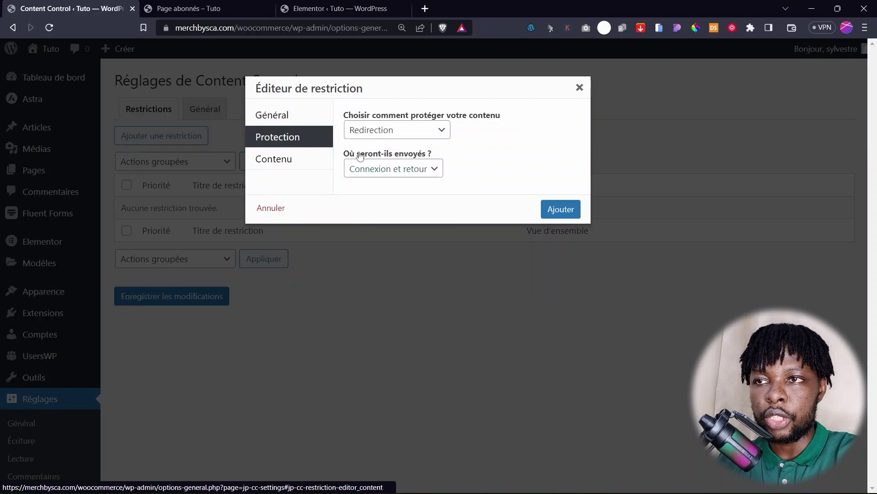
{"action": "left_click", "coordinate": [388, 132]}
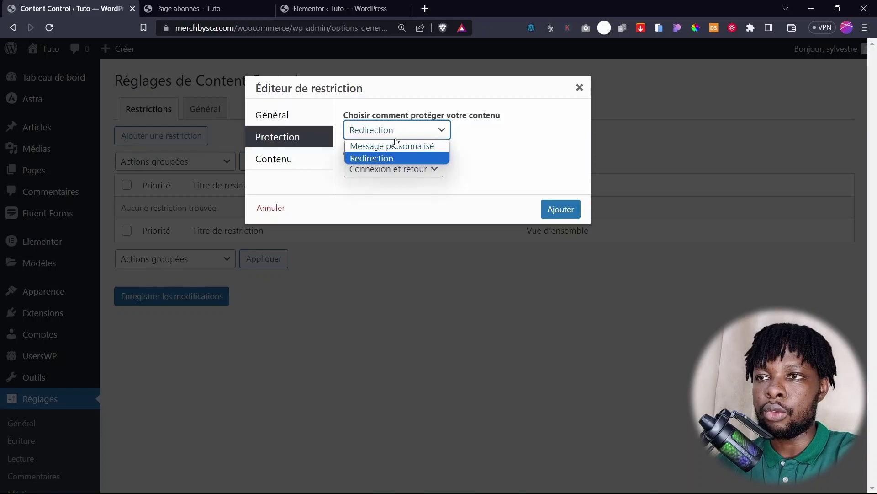
{"action": "left_click", "coordinate": [397, 145]}
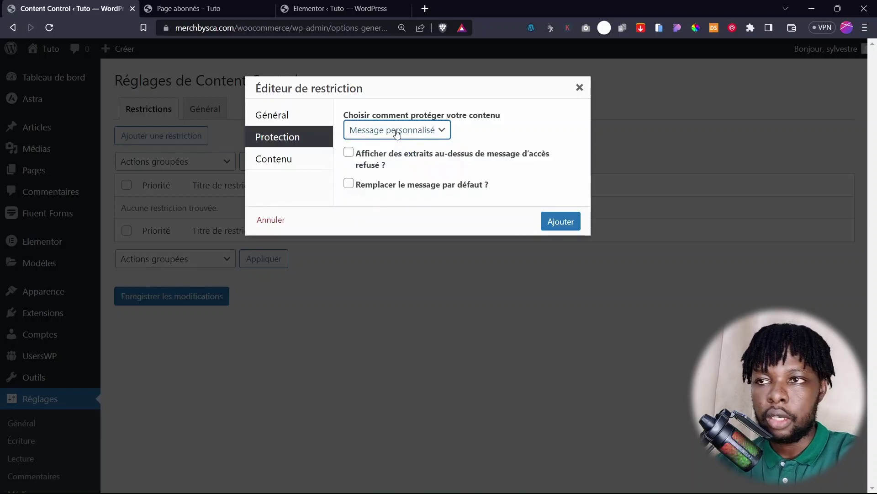
{"action": "left_click", "coordinate": [397, 132]}
{"action": "left_click", "coordinate": [377, 158]}
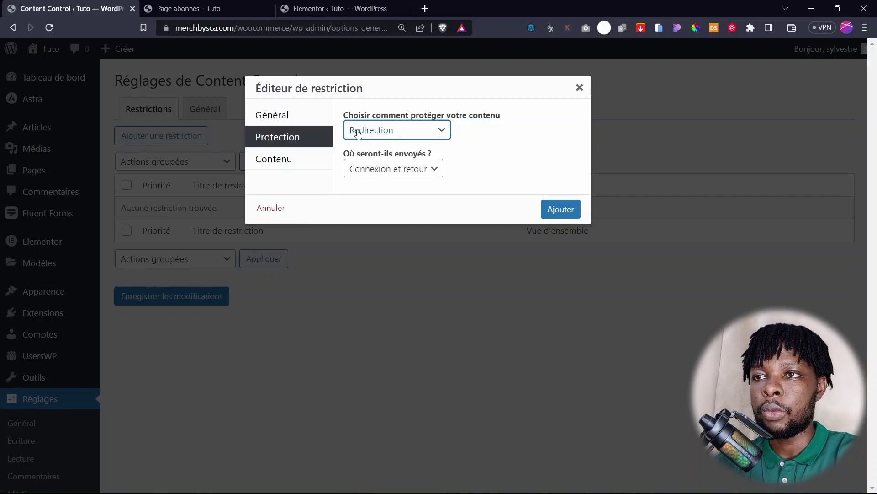
{"action": "left_click", "coordinate": [359, 174]}
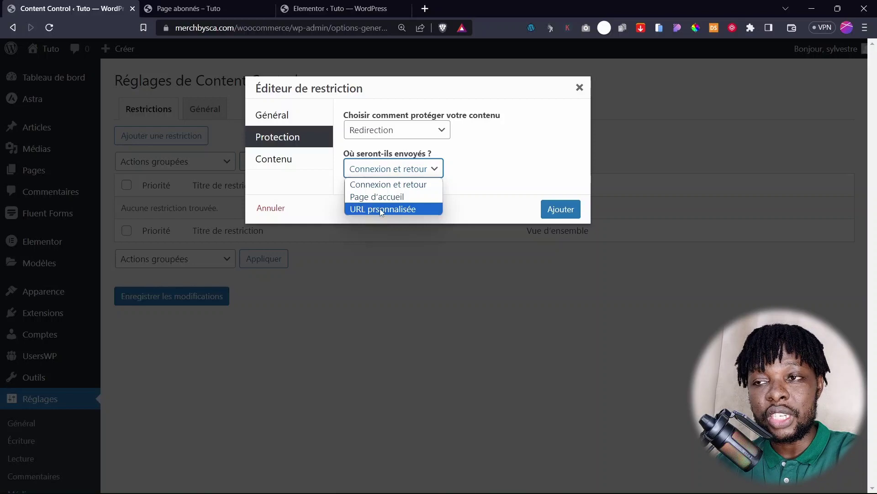
{"action": "left_click", "coordinate": [380, 209]}
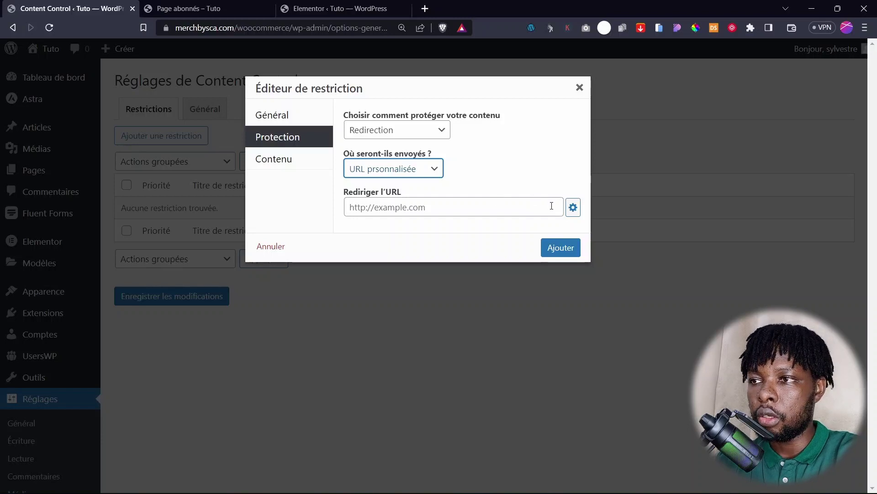
- Insert the link to the site's S'inscrire page as the restriction's redirect URL
{"action": "left_click", "coordinate": [573, 207]}
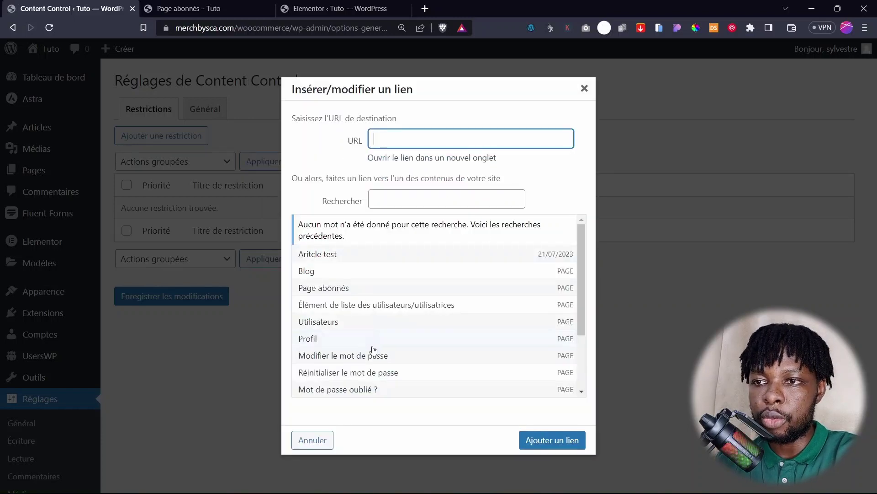
{"action": "scroll", "coordinate": [376, 352], "scroll_direction": "down", "scroll_amount": 2}
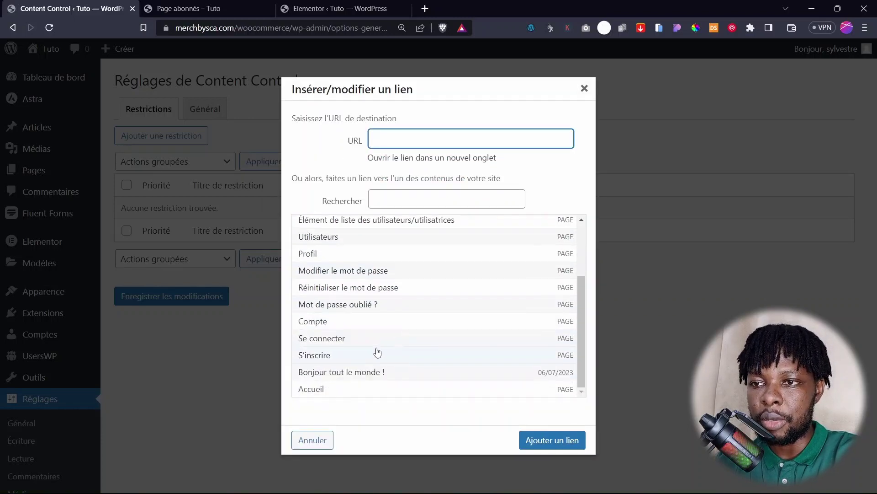
{"action": "left_click", "coordinate": [325, 359]}
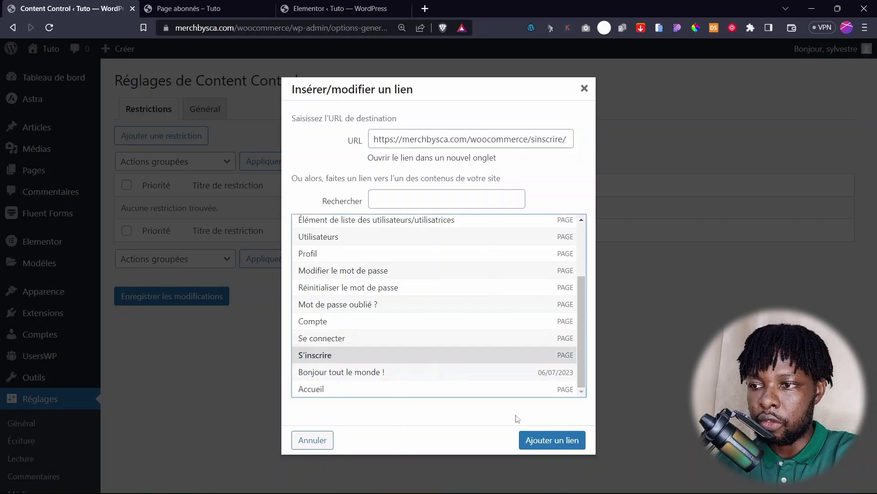
{"action": "left_click", "coordinate": [551, 440]}
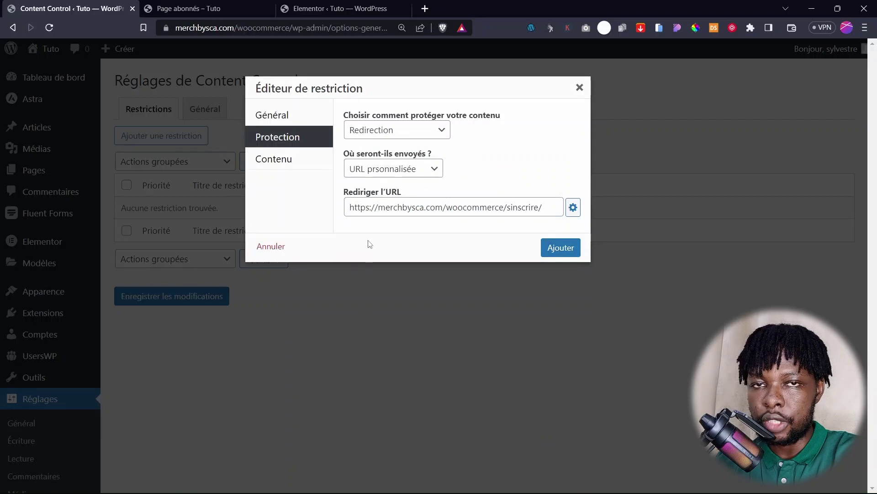
- Replace the restriction's redirect URL with the link to the site's Se connecter page
{"action": "left_click", "coordinate": [573, 207]}
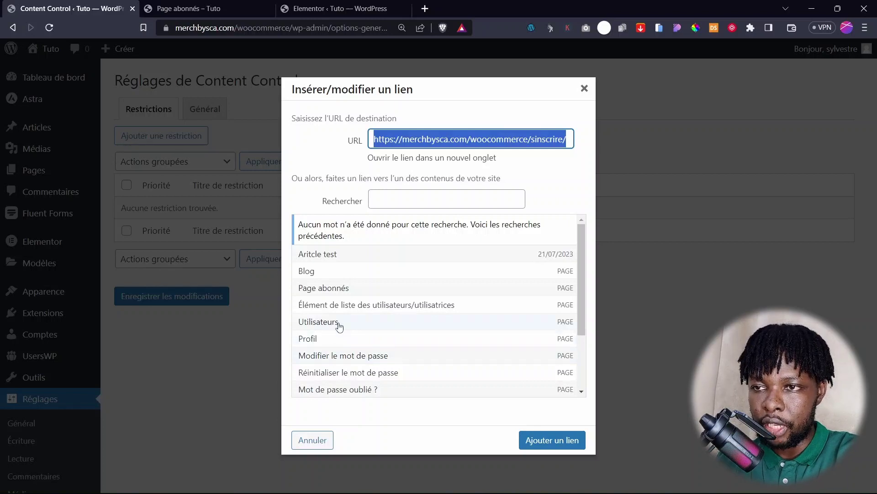
{"action": "scroll", "coordinate": [338, 339], "scroll_direction": "down", "scroll_amount": 2}
{"action": "left_click", "coordinate": [324, 339]}
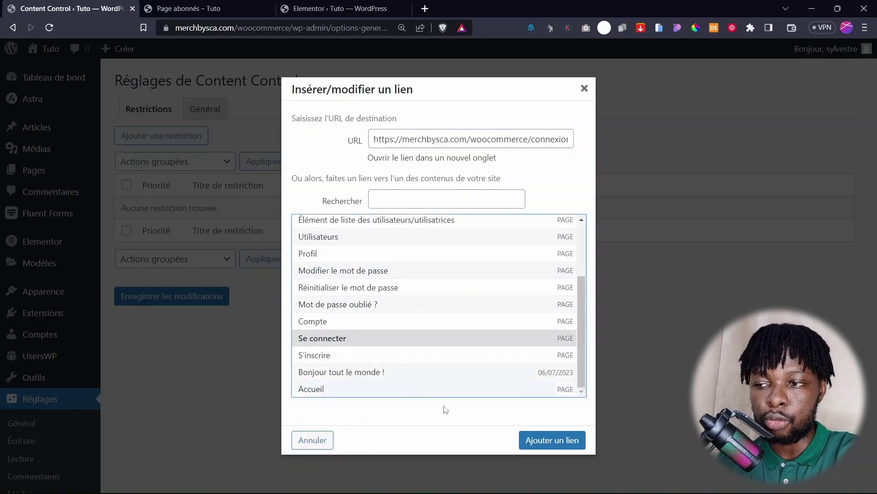
{"action": "left_click", "coordinate": [551, 440]}
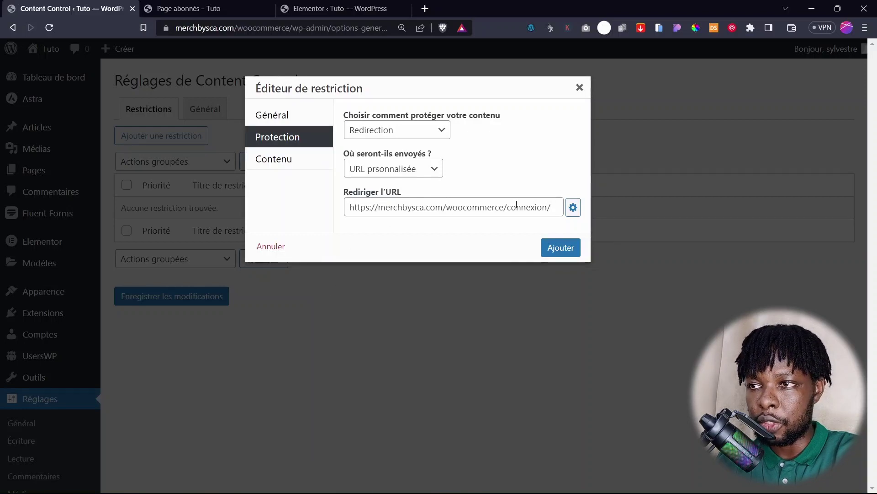
{"action": "double_click", "coordinate": [475, 208]}
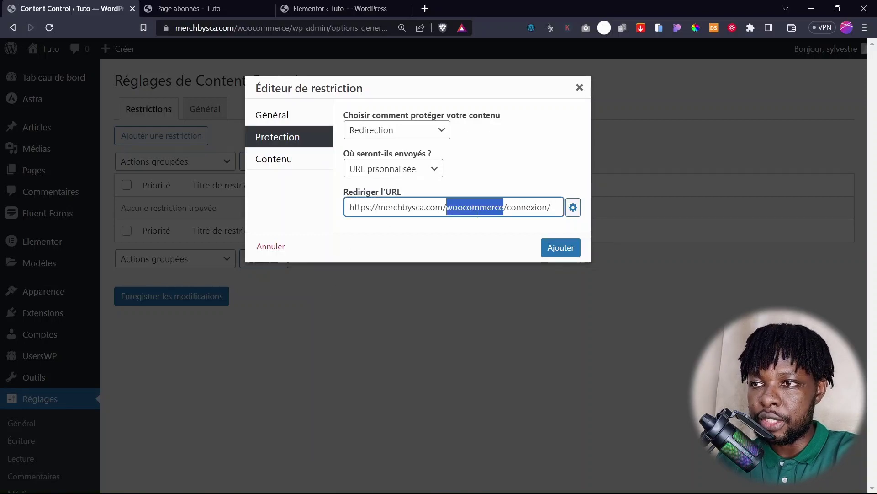
{"action": "left_click_drag", "start_coordinate": [506, 210], "coordinate": [317, 215]}
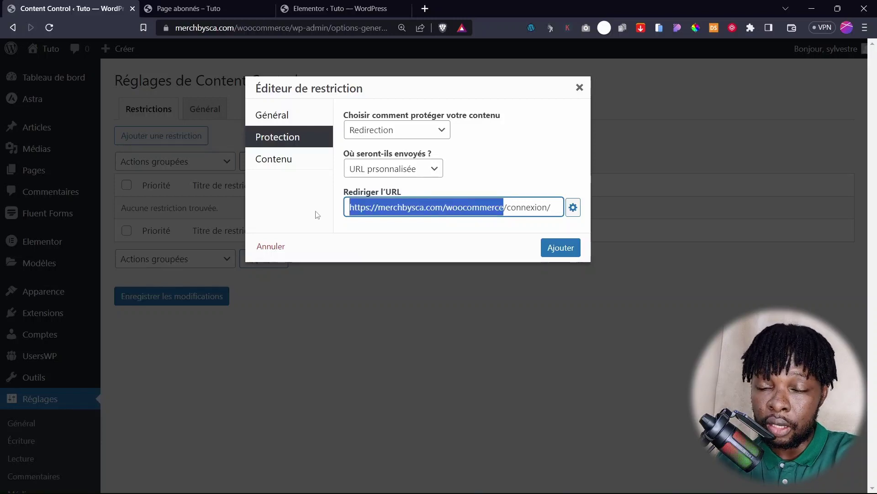
{"action": "left_click", "coordinate": [460, 230]}
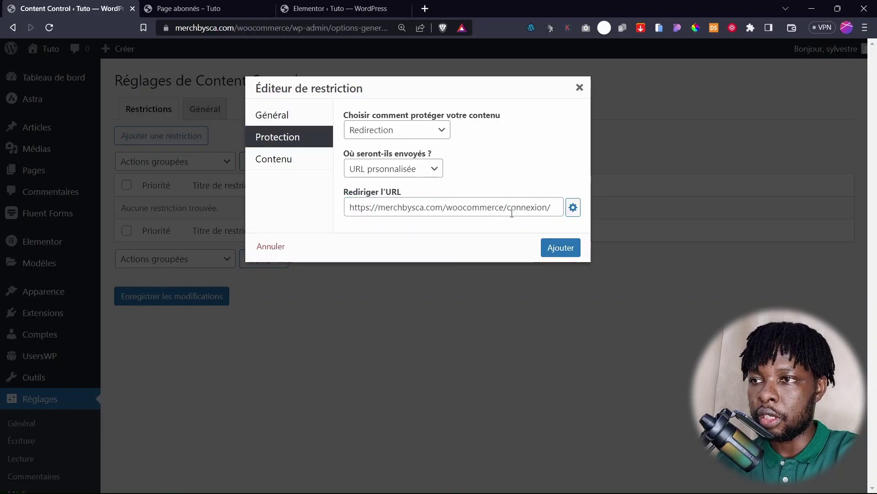
{"action": "left_click_drag", "start_coordinate": [508, 211], "coordinate": [553, 208]}
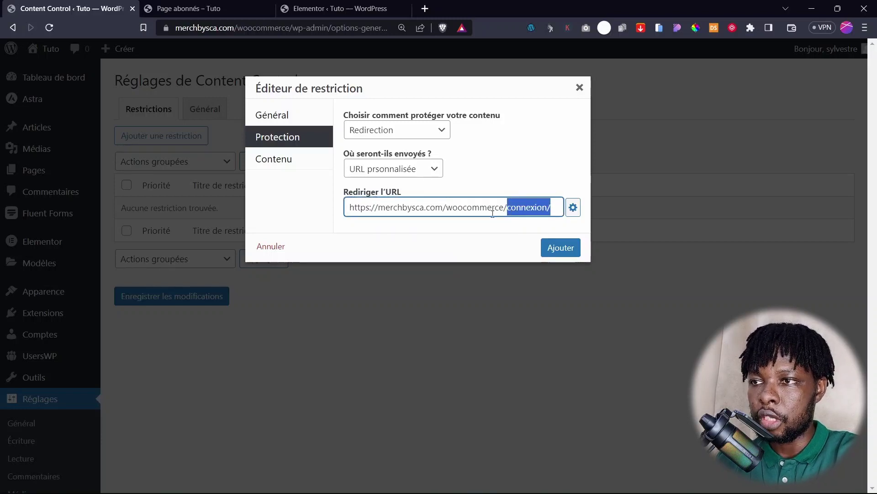
{"action": "left_click", "coordinate": [487, 227]}
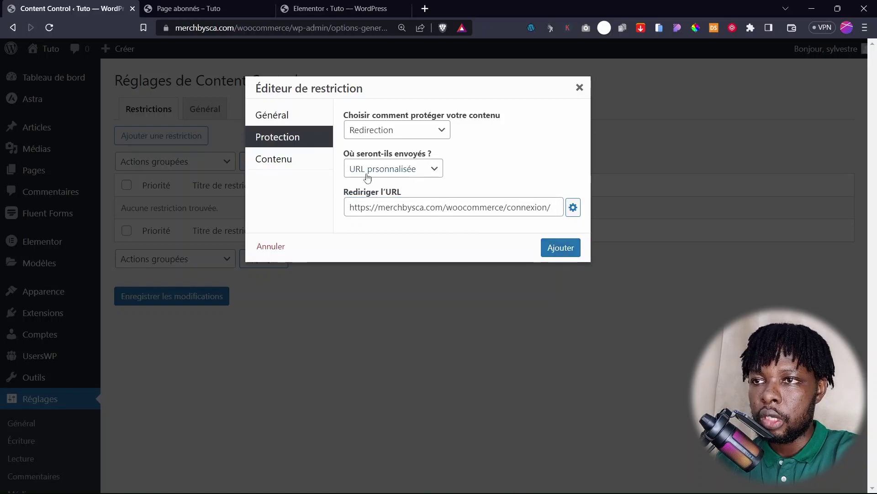
- Apply the restriction to the selected page "Page abonnés (ID: 36)" using the "Un Page sélectionné" content type, and add the restriction
{"action": "left_click", "coordinate": [292, 160]}
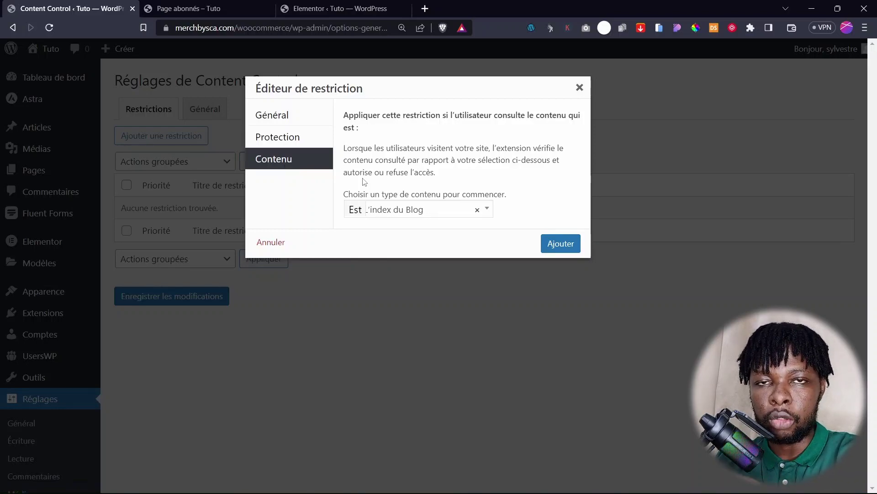
{"action": "left_click", "coordinate": [399, 217]}
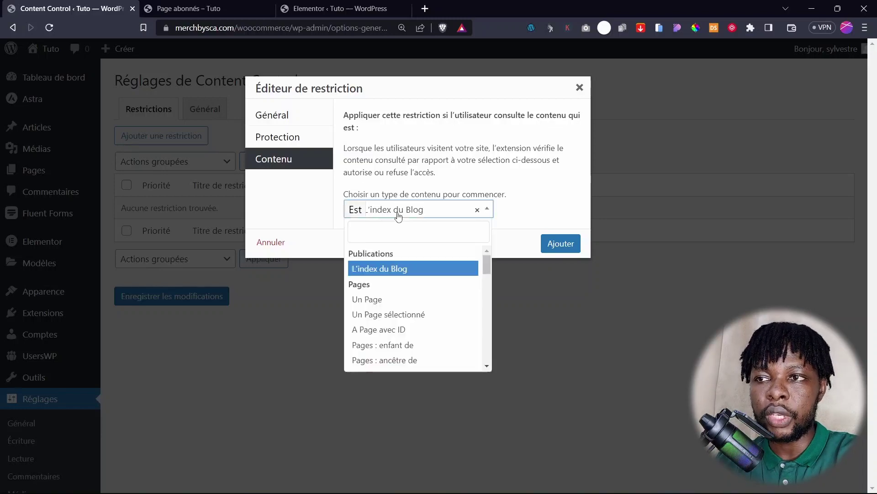
{"action": "left_click", "coordinate": [405, 314]}
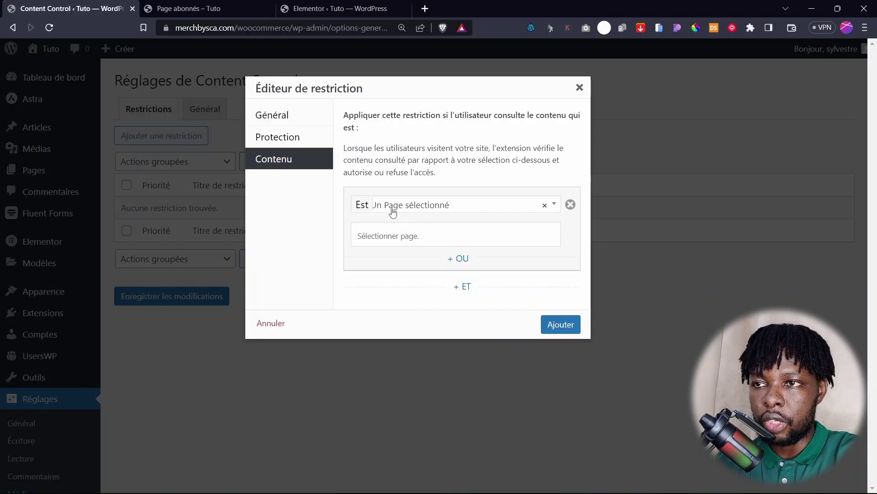
{"action": "left_click", "coordinate": [414, 238]}
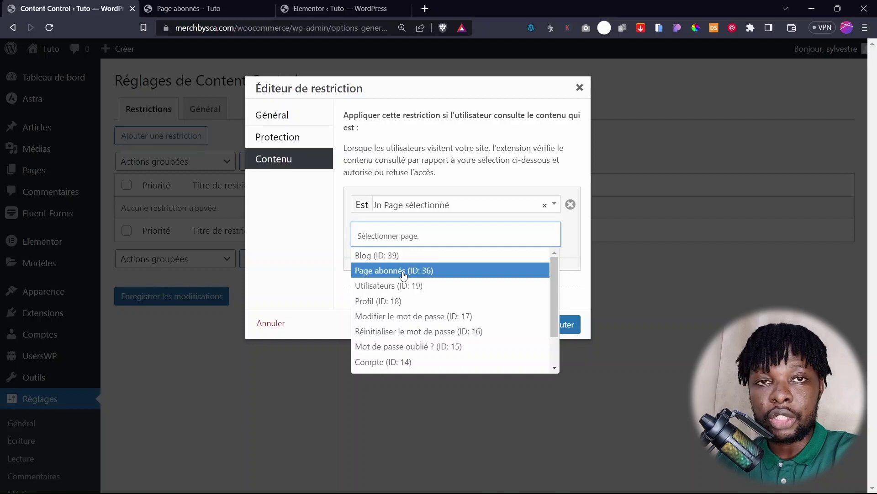
{"action": "left_click", "coordinate": [375, 272]}
{"action": "left_click", "coordinate": [298, 248]}
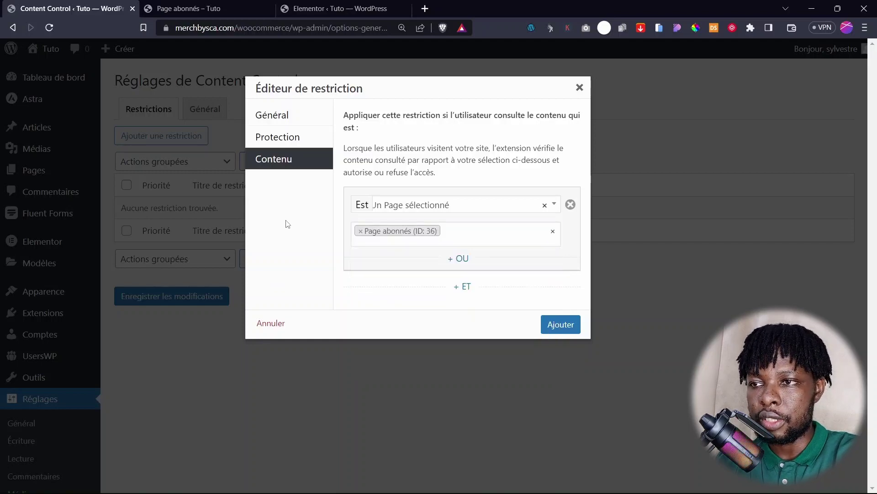
{"action": "left_click", "coordinate": [566, 325]}
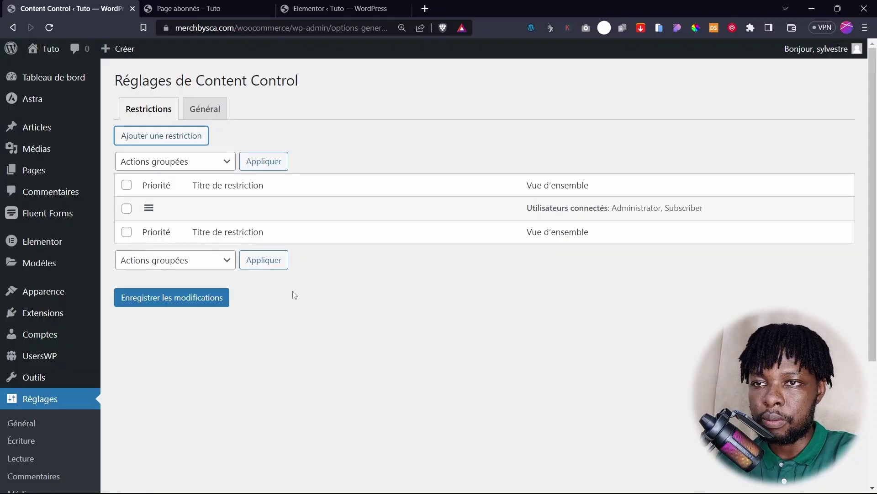
- Reopen the untitled restriction, title it "Page abonnés" and update it
{"action": "left_click", "coordinate": [202, 208]}
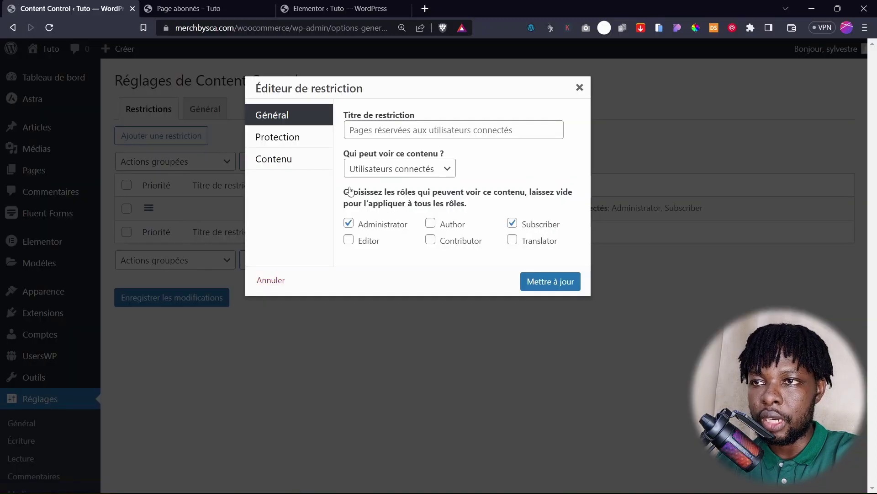
{"action": "left_click", "coordinate": [392, 132]}
{"action": "type", "text": "Page abo"}
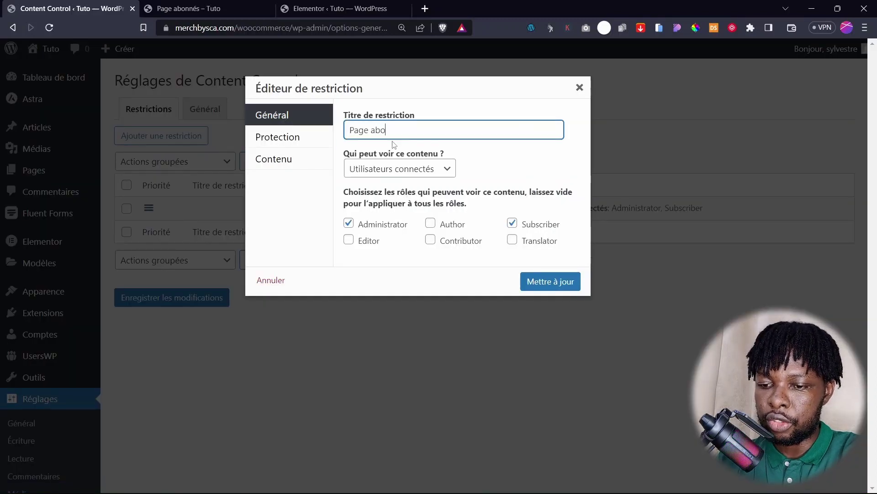
{"action": "type", "text": "nnées"}
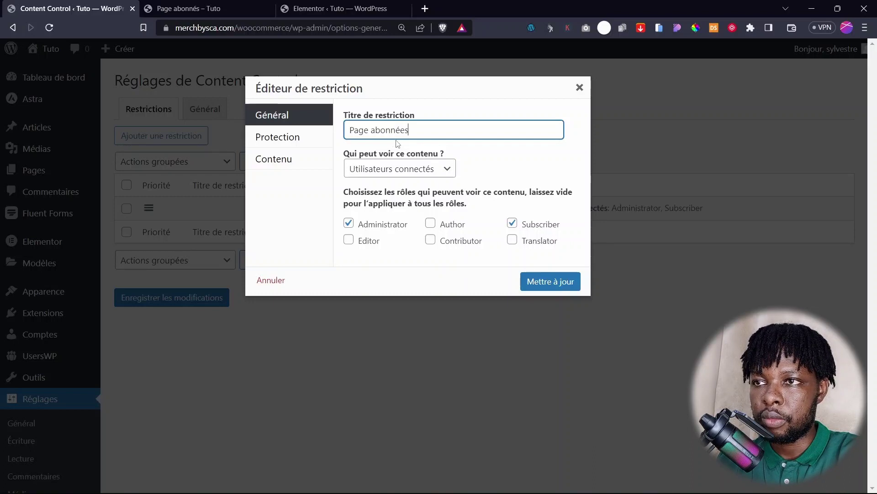
{"action": "left_click", "coordinate": [550, 281]}
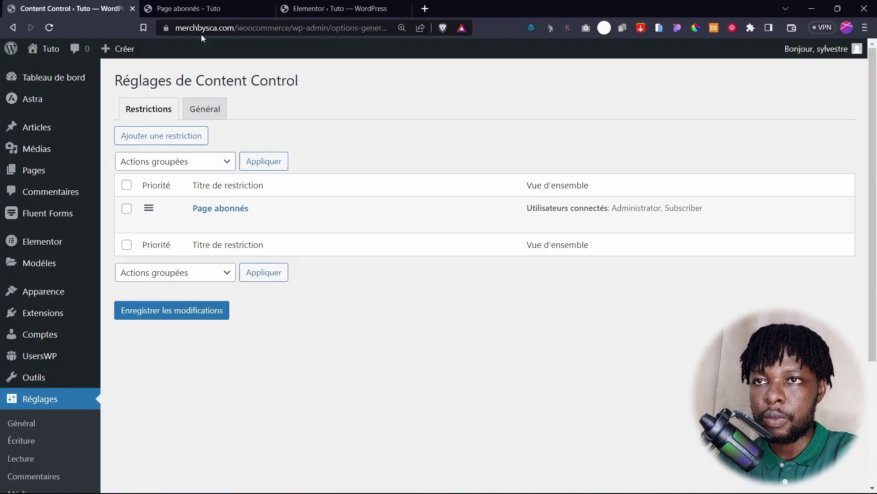
- Switch to the site's front end and check Page abonnés as the logged-in administrator
{"action": "left_click", "coordinate": [198, 9]}
{"action": "left_click", "coordinate": [72, 85]}
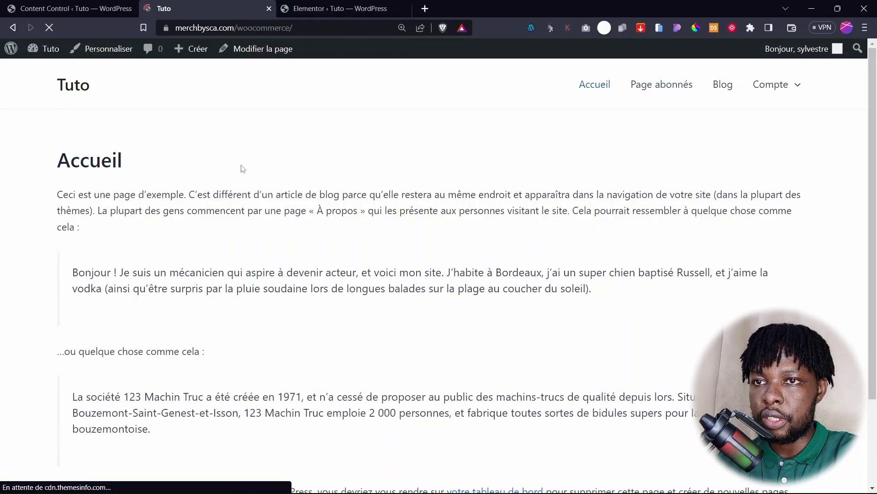
{"action": "left_click", "coordinate": [658, 86]}
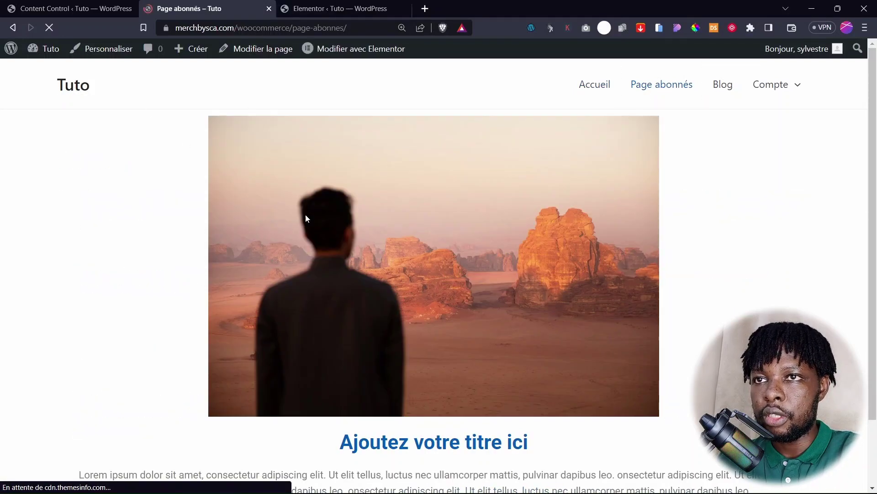
{"action": "scroll", "coordinate": [357, 290], "scroll_direction": "down", "scroll_amount": 2}
{"action": "scroll", "coordinate": [378, 288], "scroll_direction": "up", "scroll_amount": 2}
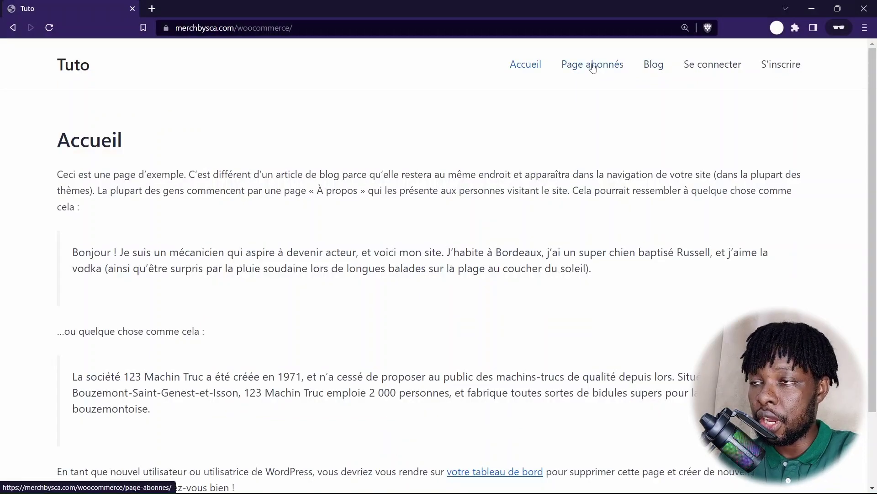
- Test the restriction by opening Page abonnés as a logged-out visitor in the private browser window
{"action": "left_click", "coordinate": [593, 65]}
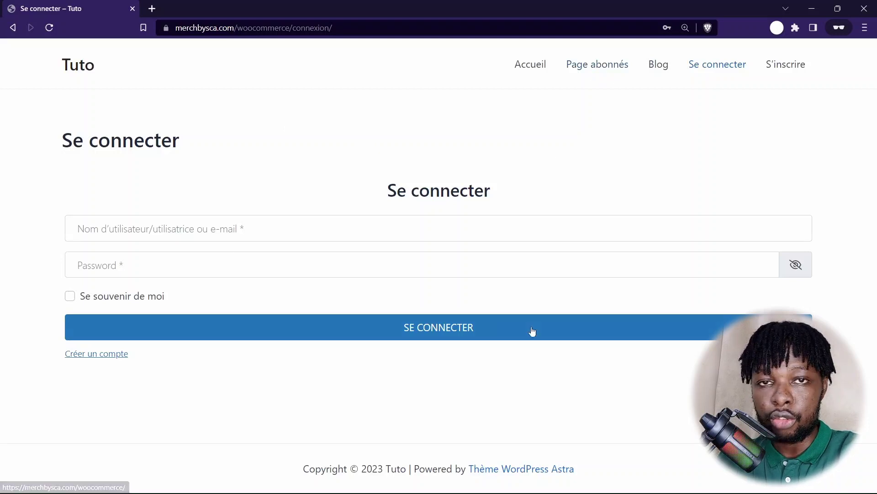
{"action": "left_click", "coordinate": [585, 69]}
{"action": "left_click", "coordinate": [585, 67]}
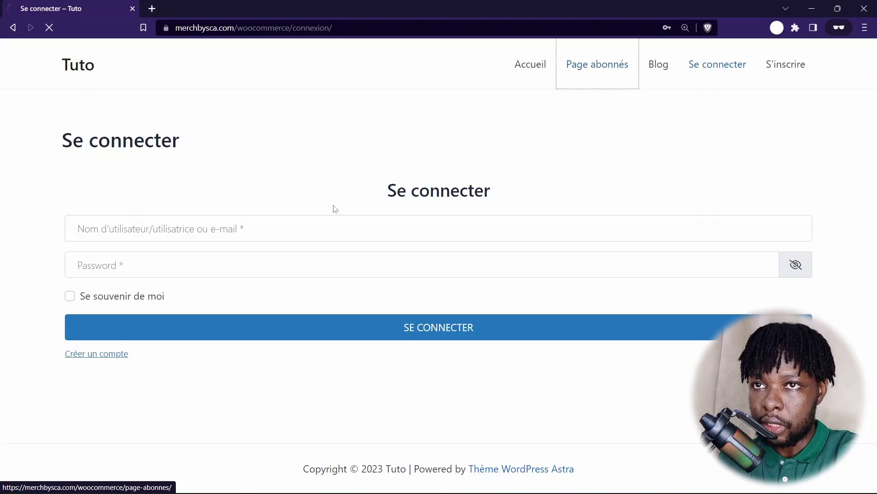
{"action": "left_click", "coordinate": [593, 72]}
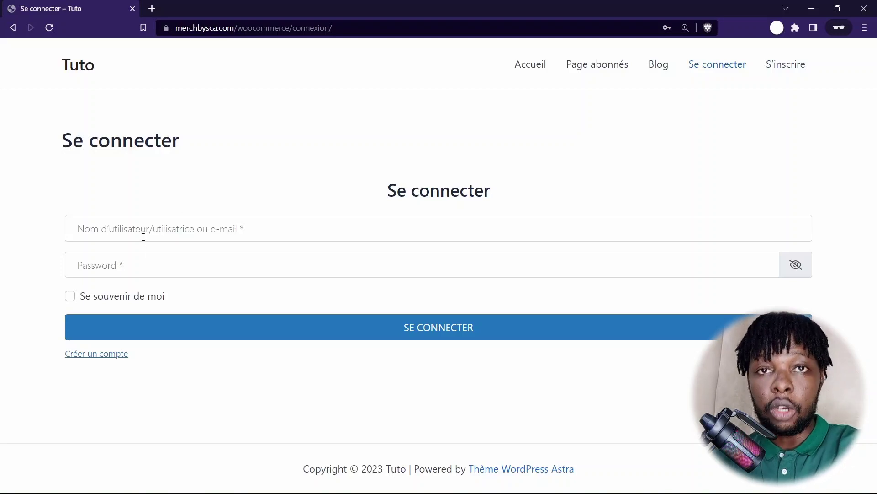
- Look at the login form's fields and open its account creation form
{"action": "left_click", "coordinate": [132, 229]}
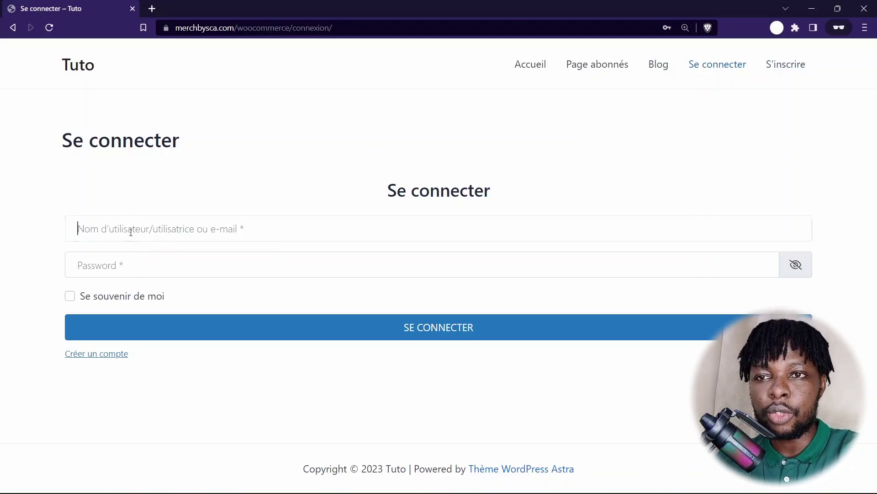
{"action": "left_click", "coordinate": [8, 264]}
{"action": "left_click", "coordinate": [103, 354]}
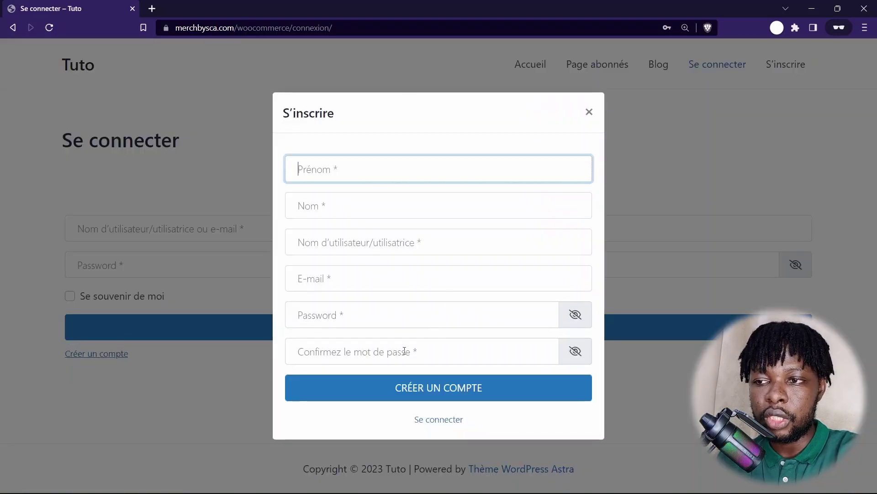
- Return to the login form, fill in the subscriber's e-mail and saved password, enable "Se souvenir de moi" and log in
{"action": "left_click", "coordinate": [431, 421]}
{"action": "left_click", "coordinate": [366, 235]}
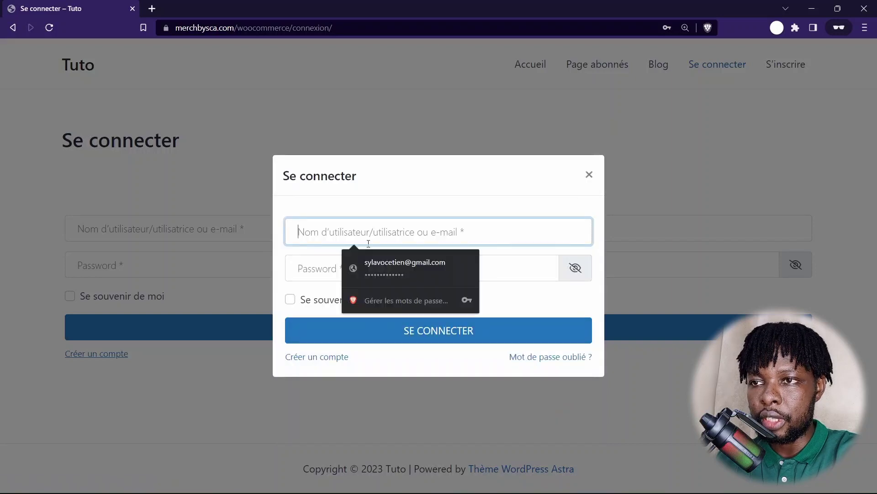
{"action": "left_click", "coordinate": [391, 263]}
{"action": "left_click", "coordinate": [350, 234]}
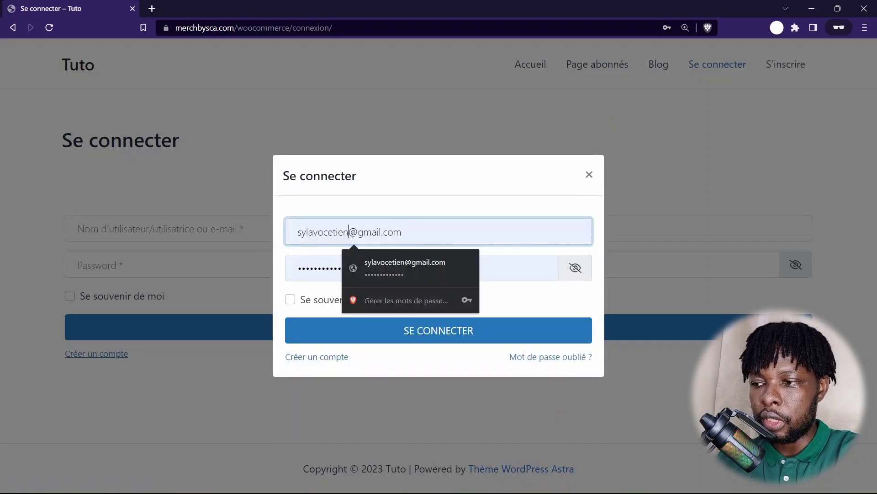
{"action": "type", "text": "+1"}
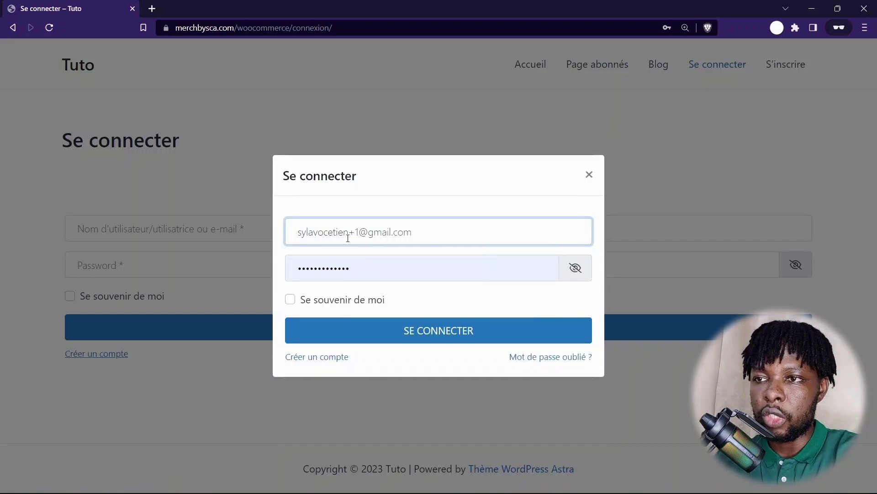
{"action": "left_click", "coordinate": [290, 300]}
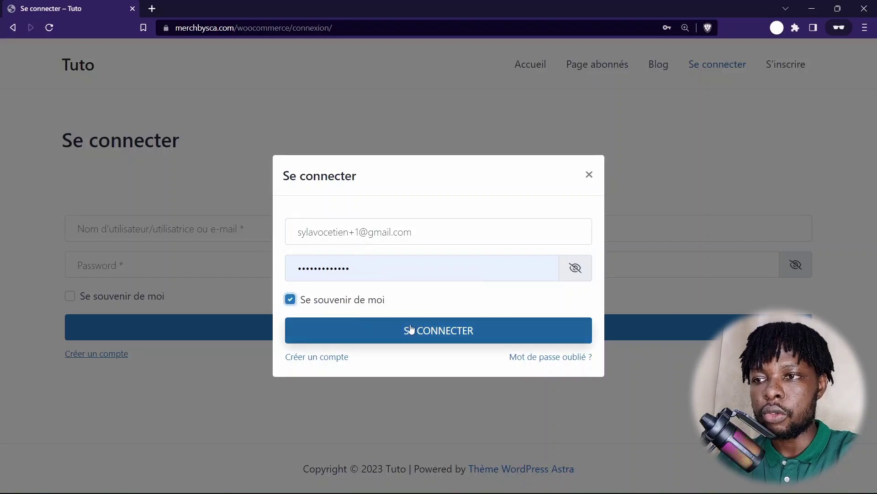
{"action": "left_click", "coordinate": [445, 331]}
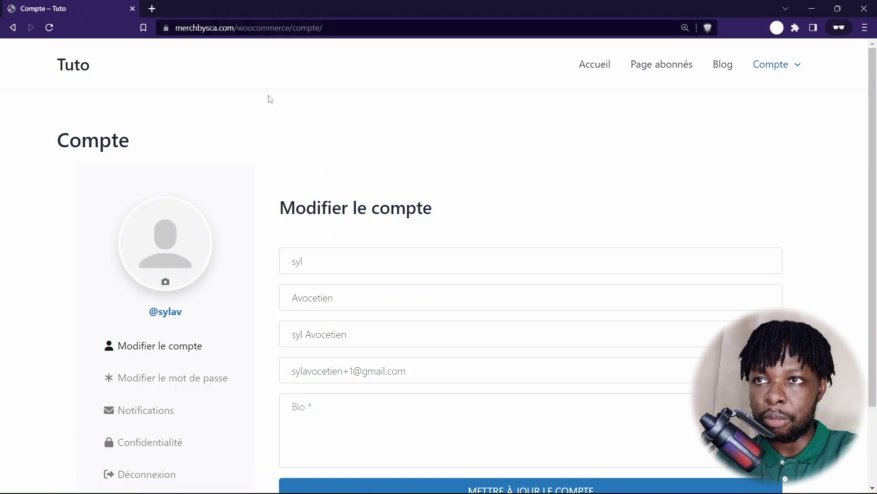
- Open Page abonnés as the logged-in subscriber and check its content
{"action": "left_click", "coordinate": [652, 67]}
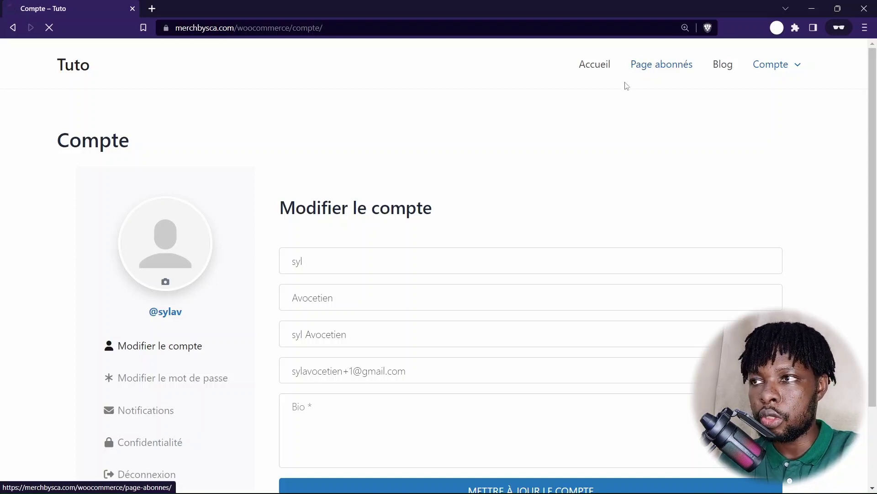
{"action": "scroll", "coordinate": [435, 390], "scroll_direction": "down", "scroll_amount": 2}
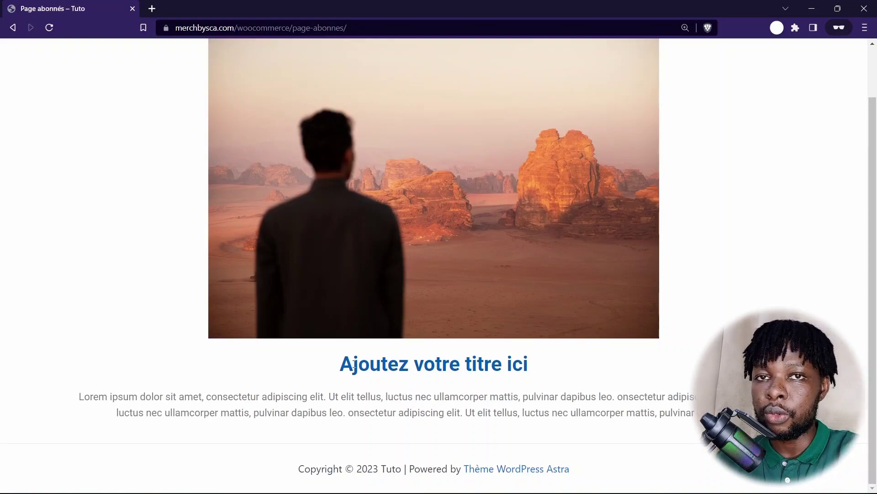
- Switch to the administrator's browser window and look through the articles listed on the site's Blog page
{"action": "key", "text": "alt+Tab"}
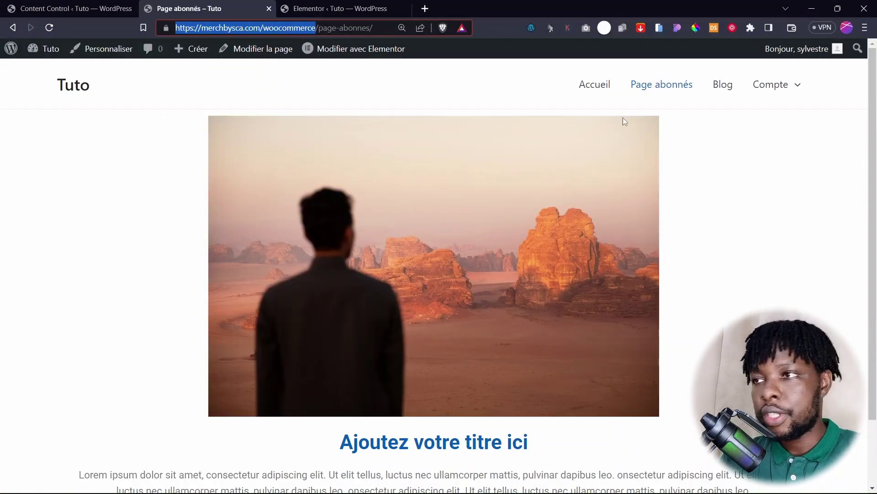
{"action": "left_click", "coordinate": [722, 91]}
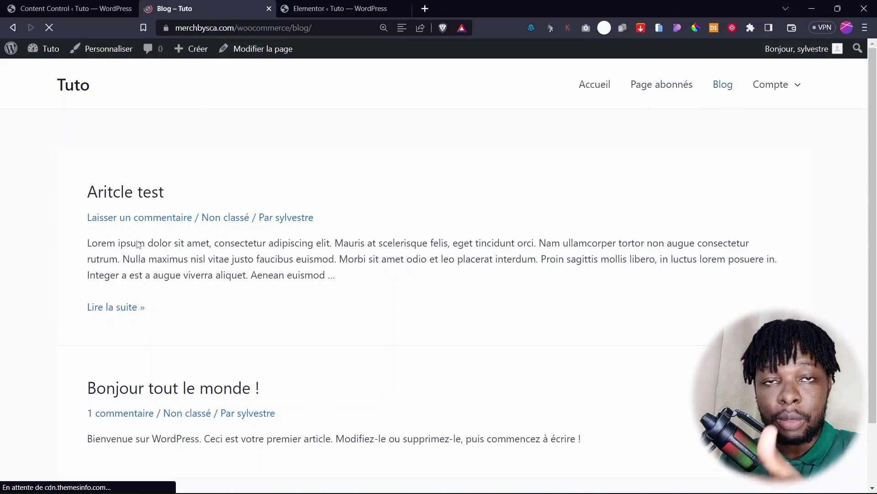
{"action": "scroll", "coordinate": [220, 283], "scroll_direction": "down", "scroll_amount": 2}
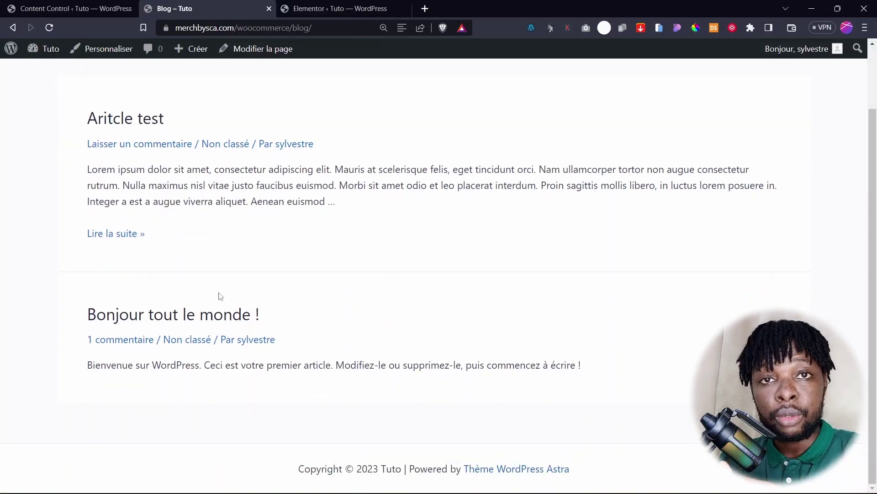
{"action": "scroll", "coordinate": [220, 296], "scroll_direction": "up", "scroll_amount": 2}
{"action": "scroll", "coordinate": [86, 290], "scroll_direction": "down", "scroll_amount": 2}
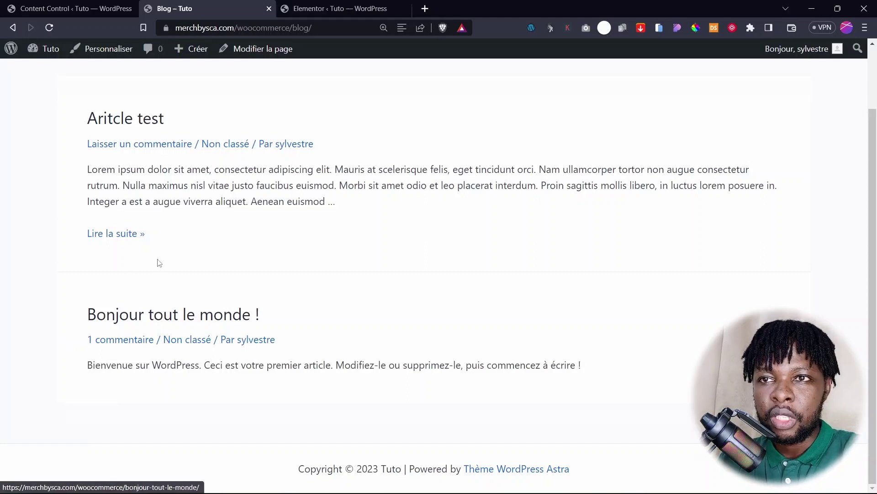
{"action": "scroll", "coordinate": [130, 210], "scroll_direction": "up", "scroll_amount": 2}
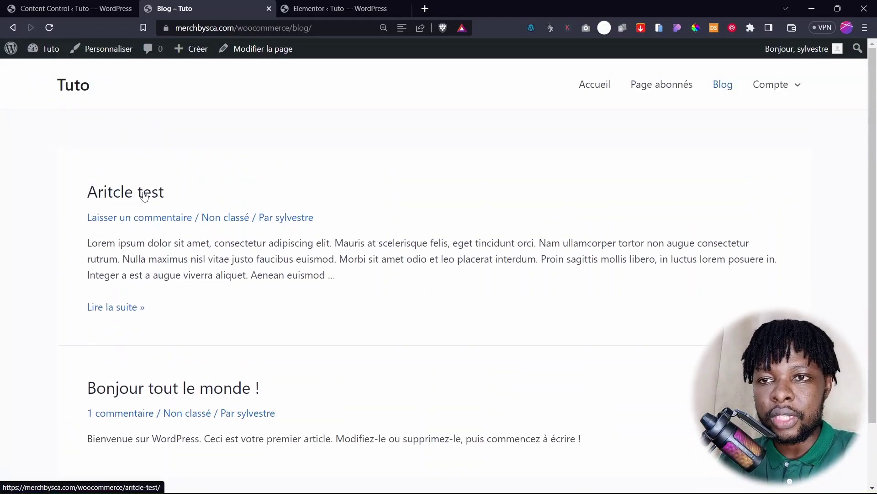
- Open the full Aritcle test post from the blog and look through its content
{"action": "left_click", "coordinate": [114, 312]}
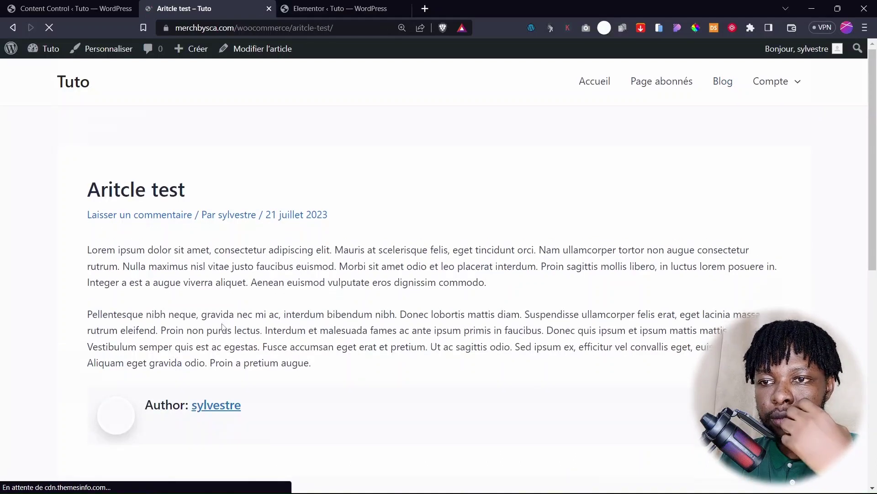
{"action": "scroll", "coordinate": [223, 325], "scroll_direction": "down", "scroll_amount": 5}
{"action": "scroll", "coordinate": [222, 324], "scroll_direction": "up", "scroll_amount": 5}
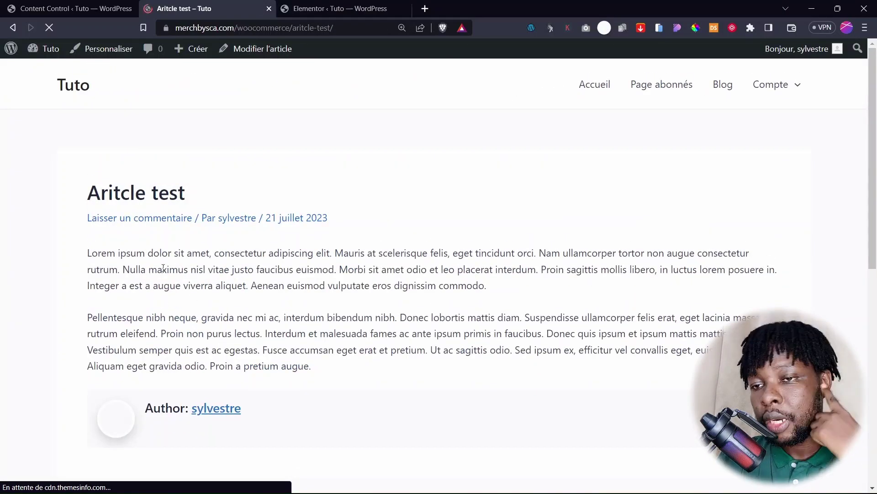
{"action": "scroll", "coordinate": [182, 289], "scroll_direction": "down", "scroll_amount": 4}
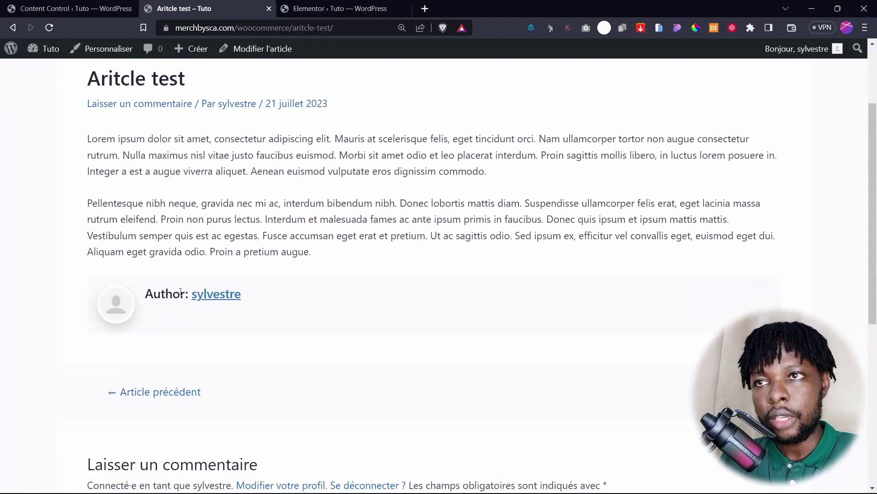
{"action": "scroll", "coordinate": [182, 289], "scroll_direction": "up", "scroll_amount": 4}
- Return to the Content Control settings and start a new restriction titled "Article test"
{"action": "left_click", "coordinate": [79, 6]}
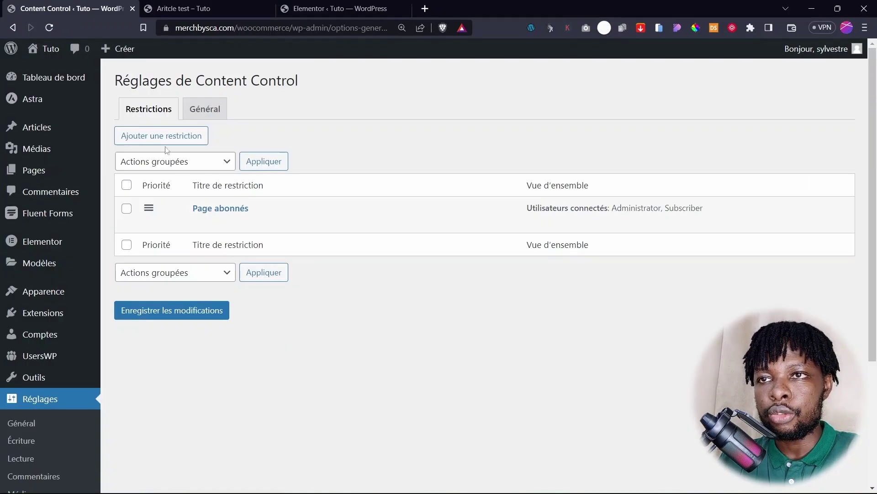
{"action": "scroll", "coordinate": [149, 376], "scroll_direction": "down", "scroll_amount": 3}
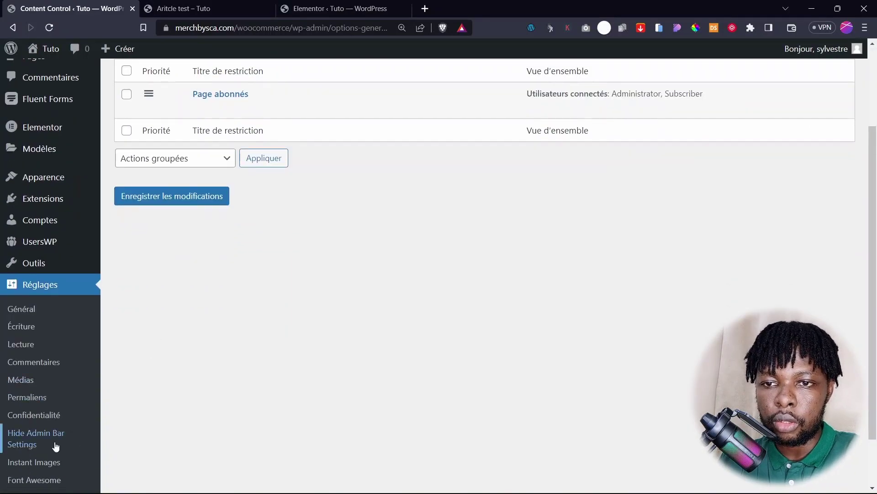
{"action": "scroll", "coordinate": [55, 446], "scroll_direction": "down", "scroll_amount": 2}
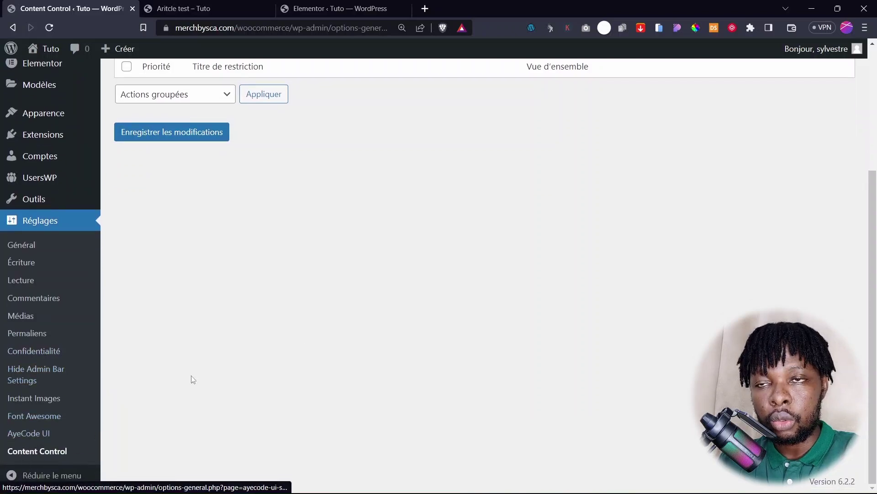
{"action": "scroll", "coordinate": [304, 344], "scroll_direction": "up", "scroll_amount": 5}
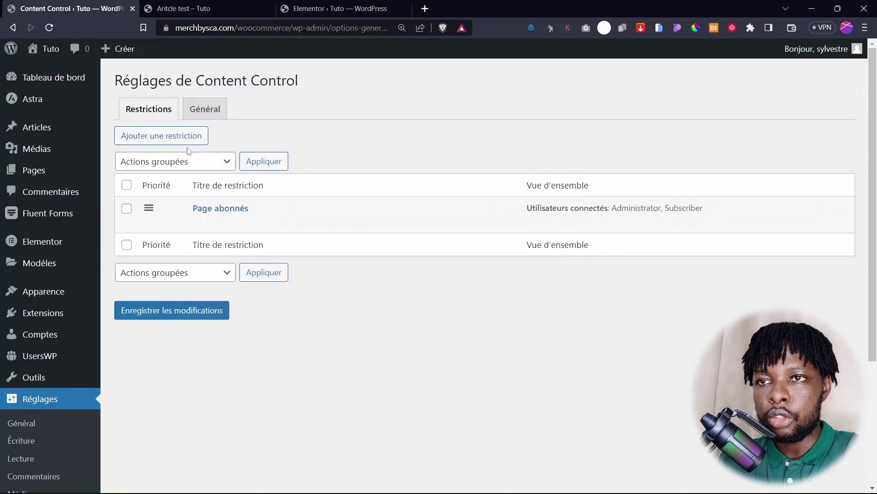
{"action": "left_click", "coordinate": [160, 146]}
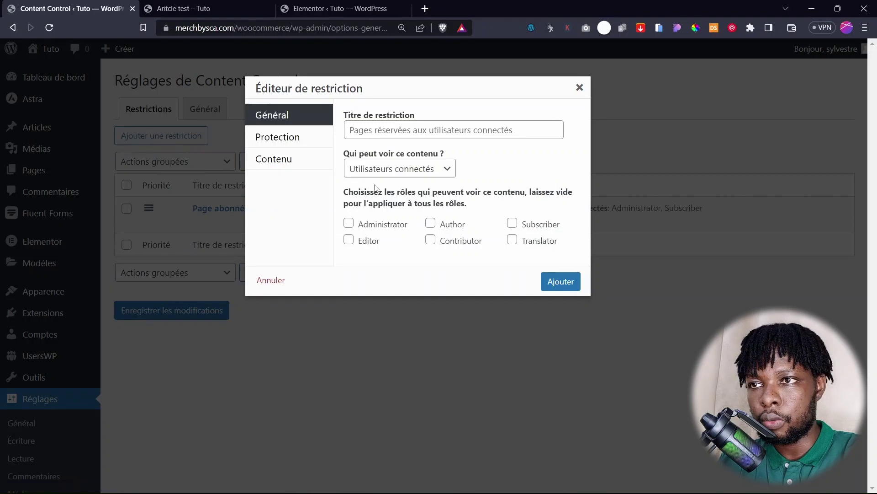
{"action": "left_click", "coordinate": [388, 133]}
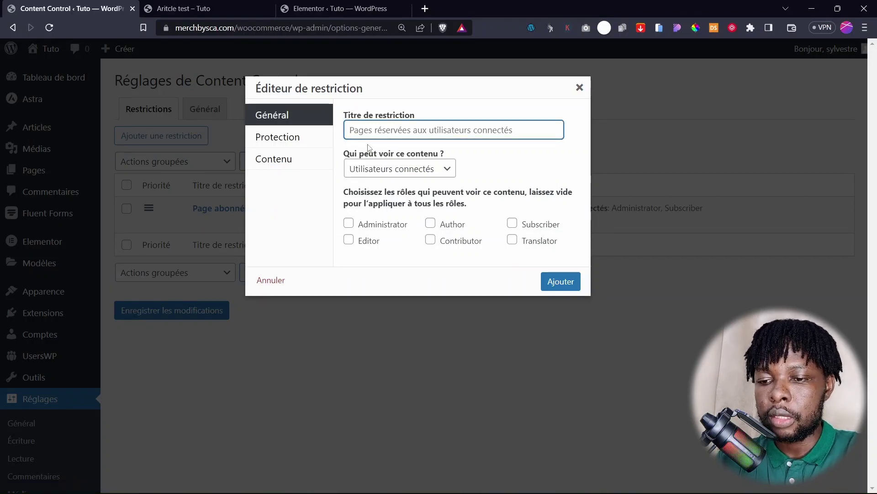
{"action": "type", "text": "Article test"}
- Keep the restriction's audience as Utilisateurs connectés and allow the Administrator and Subscriber roles
{"action": "left_click", "coordinate": [361, 169]}
{"action": "left_click", "coordinate": [360, 170]}
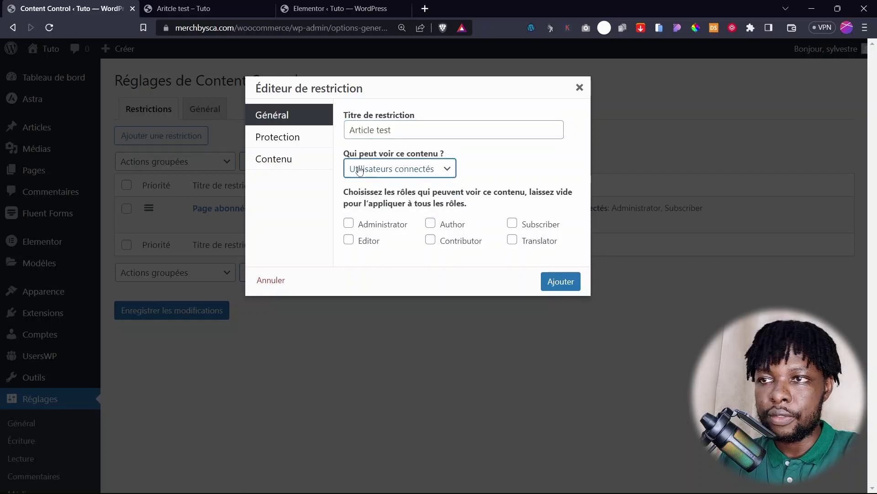
{"action": "left_click", "coordinate": [374, 223]}
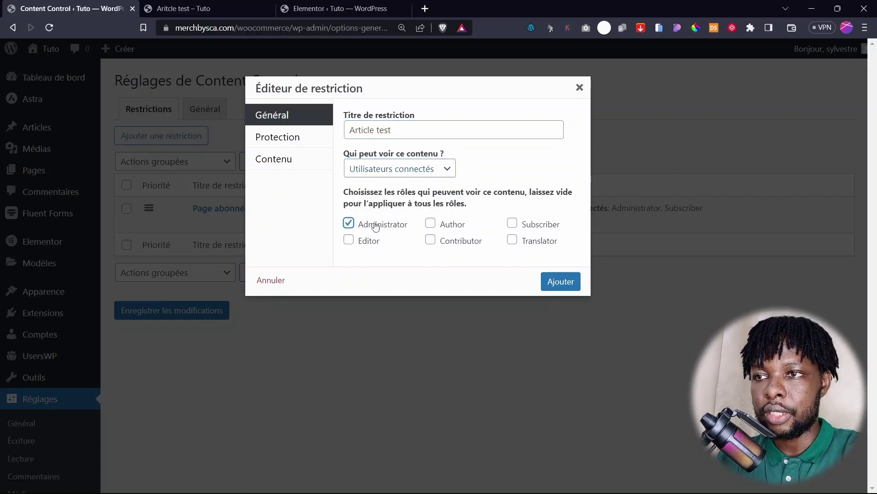
{"action": "left_click", "coordinate": [530, 228]}
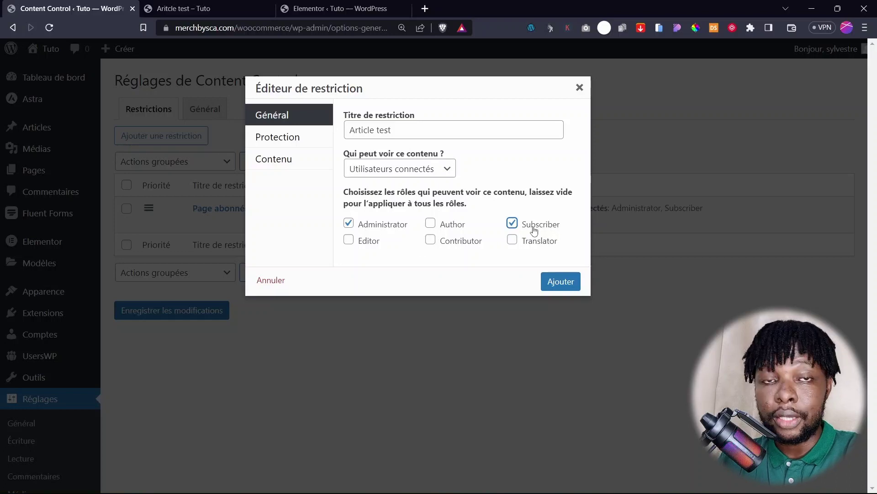
- Set the restriction's protection to Message personnalisé and enable showing excerpts above the access-denied message
{"action": "left_click", "coordinate": [284, 139]}
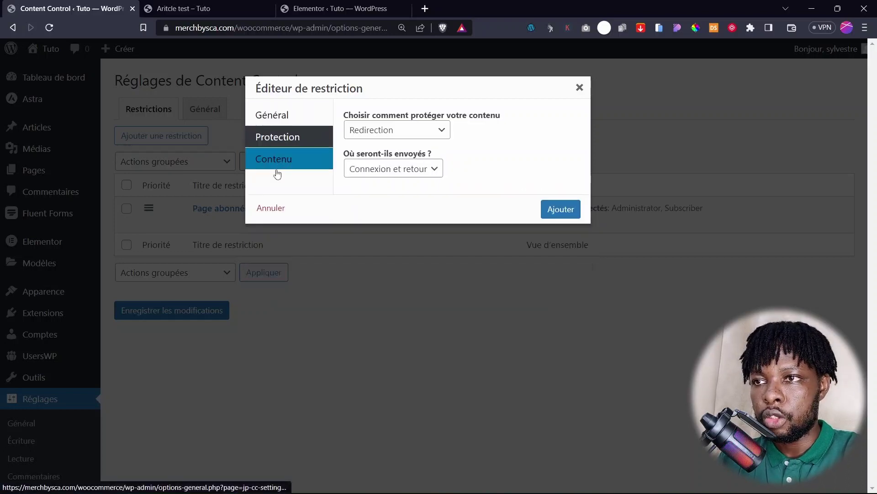
{"action": "left_click", "coordinate": [302, 123]}
{"action": "left_click", "coordinate": [288, 138]}
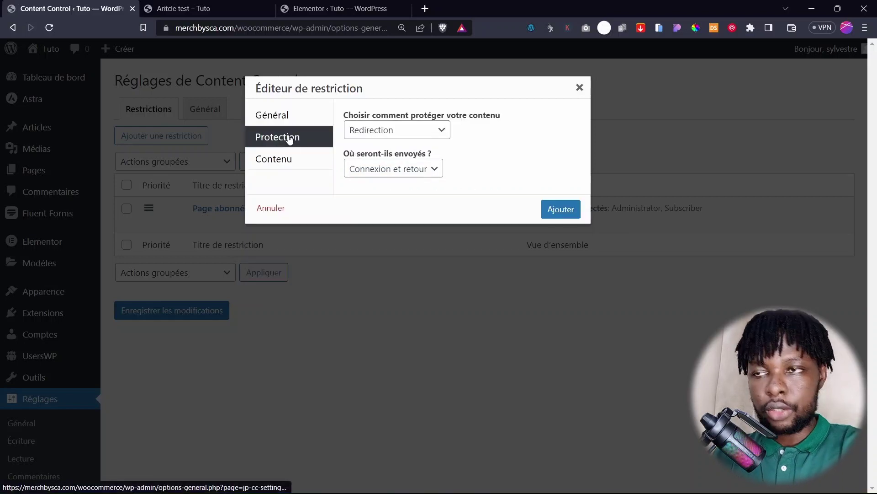
{"action": "left_click", "coordinate": [397, 132]}
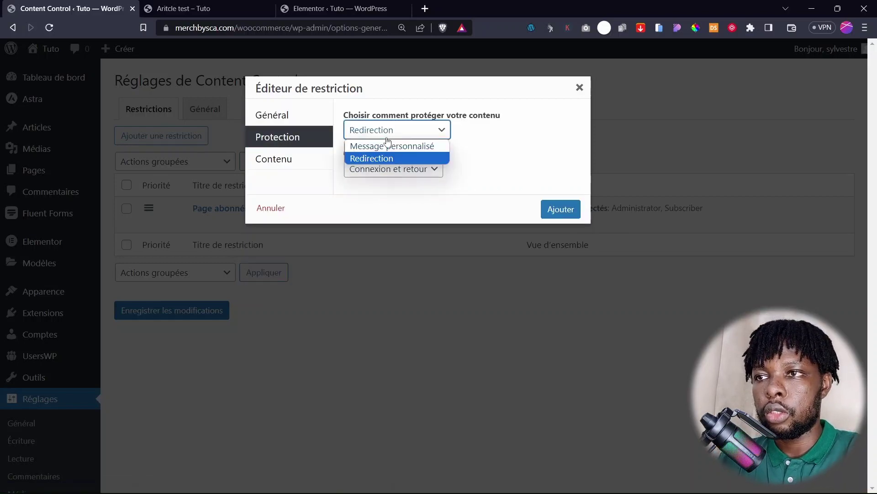
{"action": "left_click", "coordinate": [364, 149]}
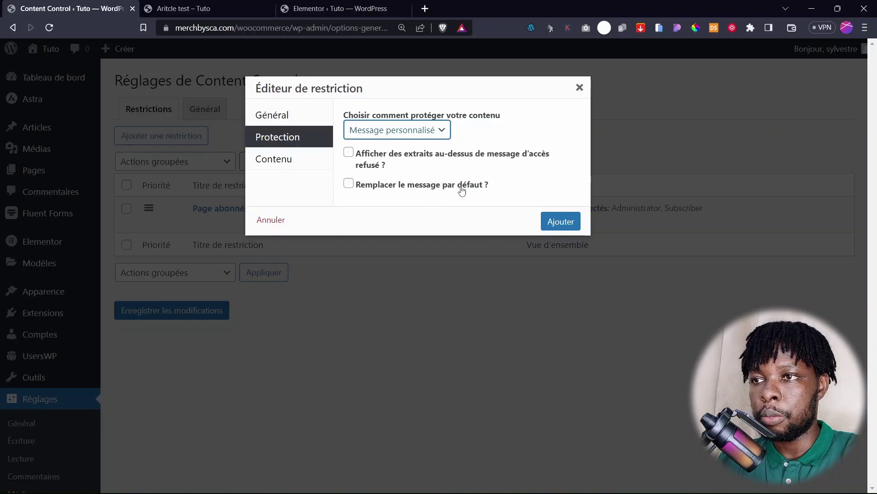
{"action": "left_click", "coordinate": [349, 153]}
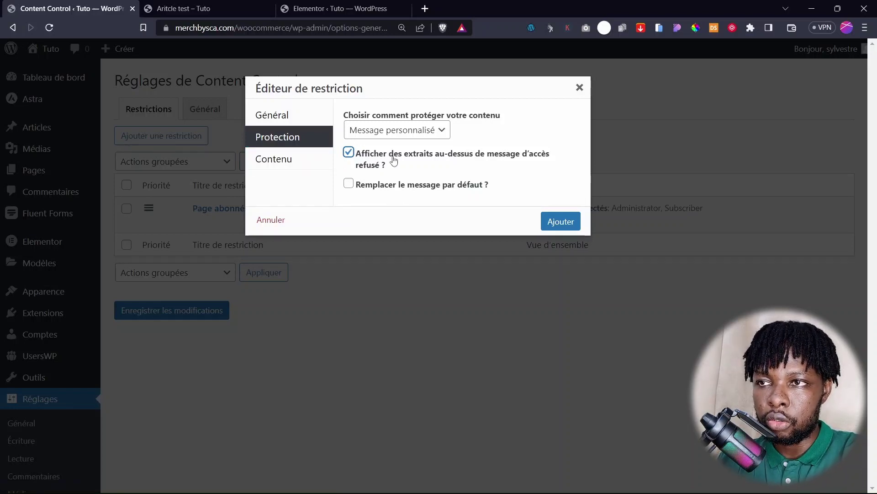
- Set the restriction's content condition to Un Article sélectionné
{"action": "left_click", "coordinate": [280, 166]}
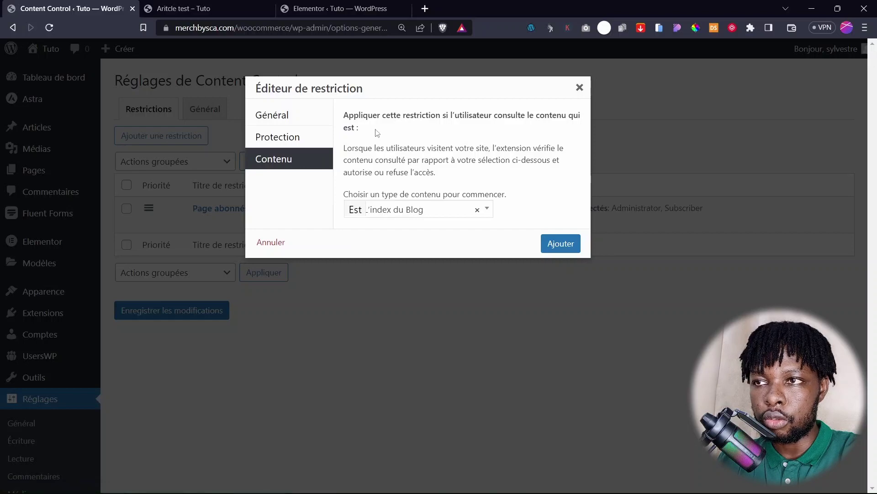
{"action": "left_click", "coordinate": [398, 210]}
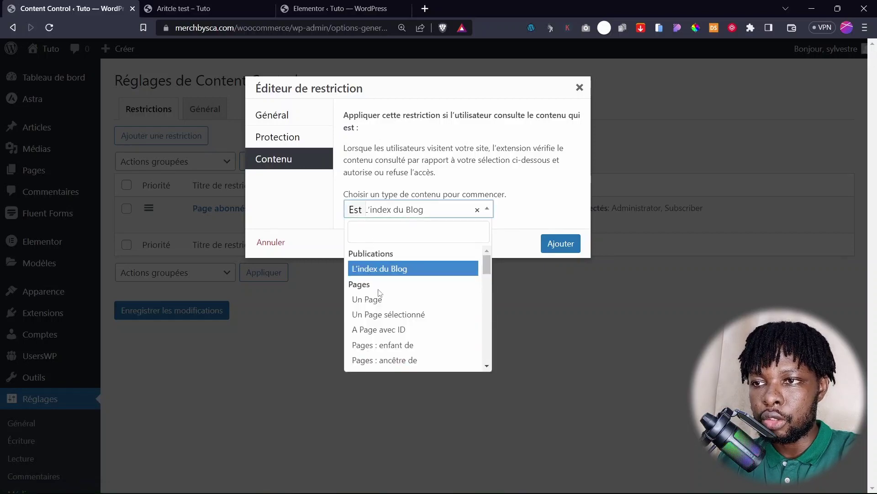
{"action": "scroll", "coordinate": [388, 316], "scroll_direction": "down", "scroll_amount": 5}
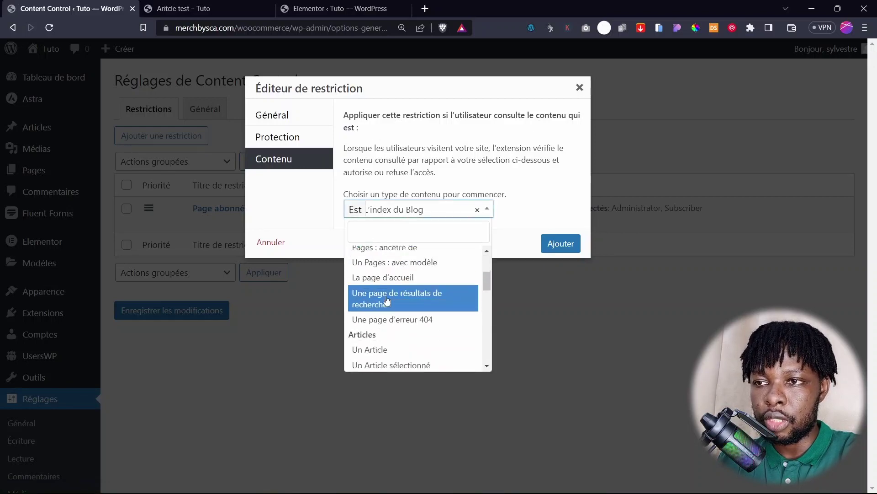
{"action": "scroll", "coordinate": [391, 308], "scroll_direction": "up", "scroll_amount": 4}
{"action": "scroll", "coordinate": [386, 310], "scroll_direction": "down", "scroll_amount": 2}
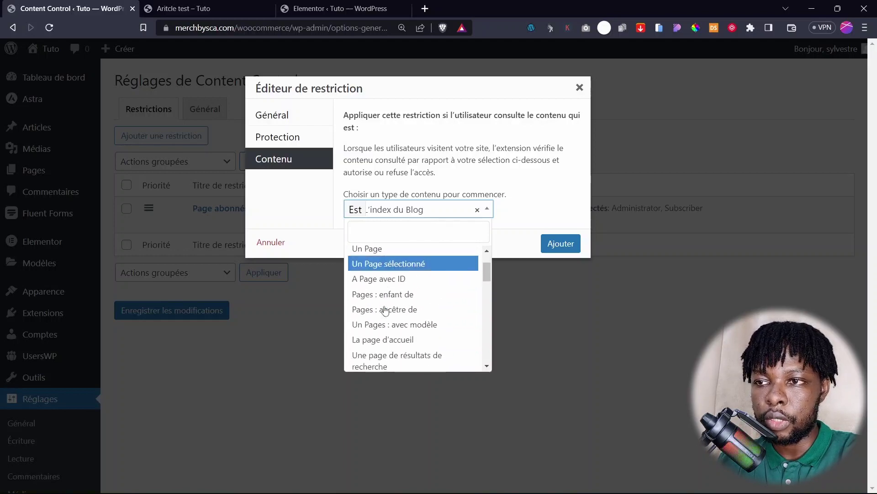
{"action": "left_click", "coordinate": [368, 254]}
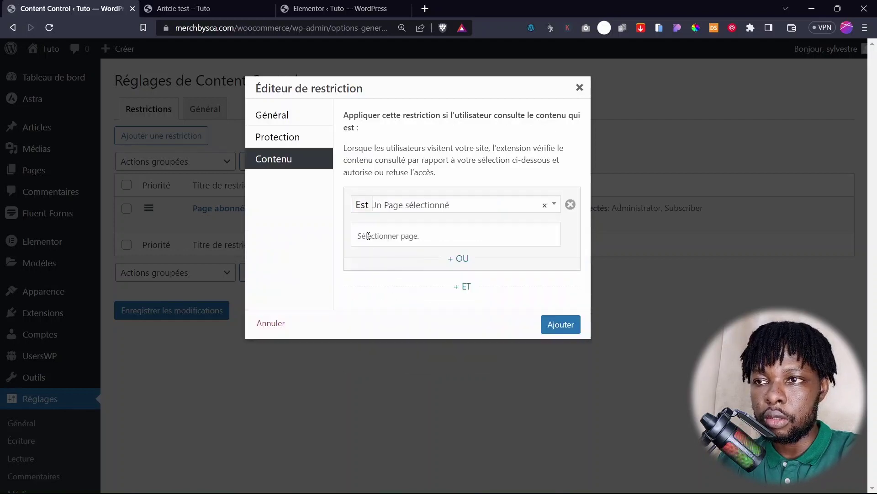
{"action": "left_click", "coordinate": [391, 205]}
{"action": "scroll", "coordinate": [411, 307], "scroll_direction": "down", "scroll_amount": 3}
{"action": "scroll", "coordinate": [423, 304], "scroll_direction": "down", "scroll_amount": 3}
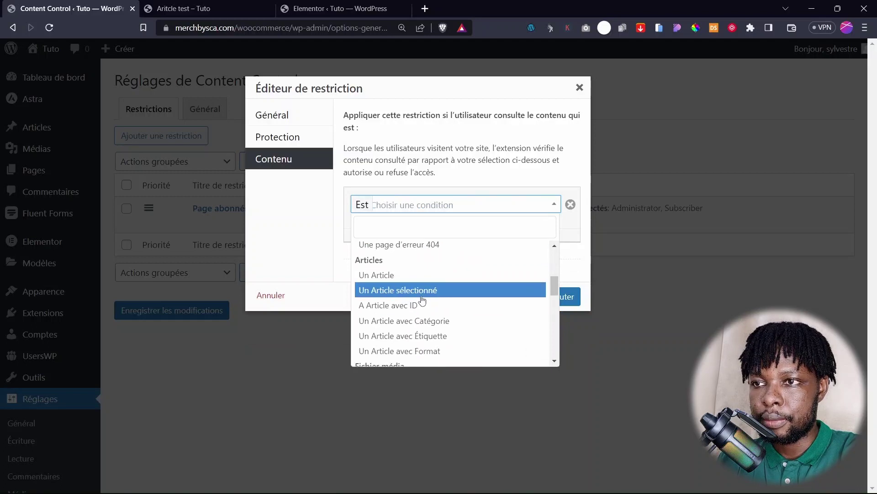
{"action": "left_click", "coordinate": [400, 290]}
- Choose Aritcle test (ID: 42) as the article covered by the restriction
{"action": "left_click", "coordinate": [416, 234]}
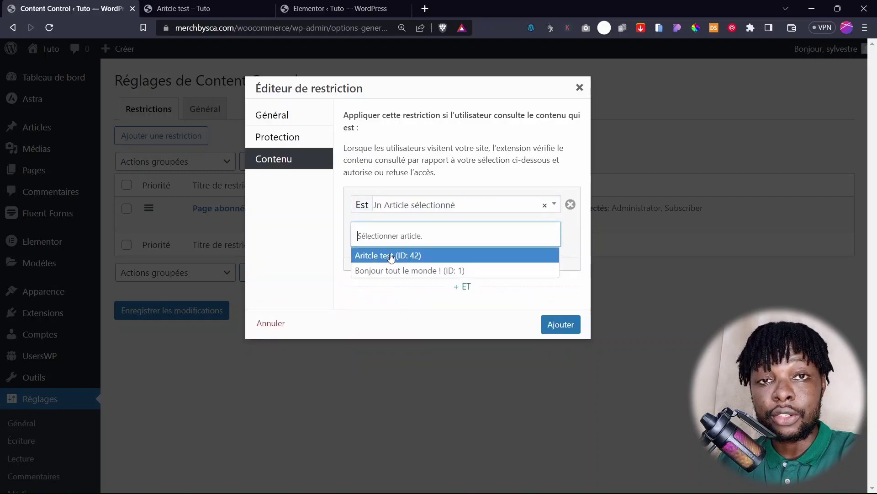
{"action": "left_click", "coordinate": [391, 257]}
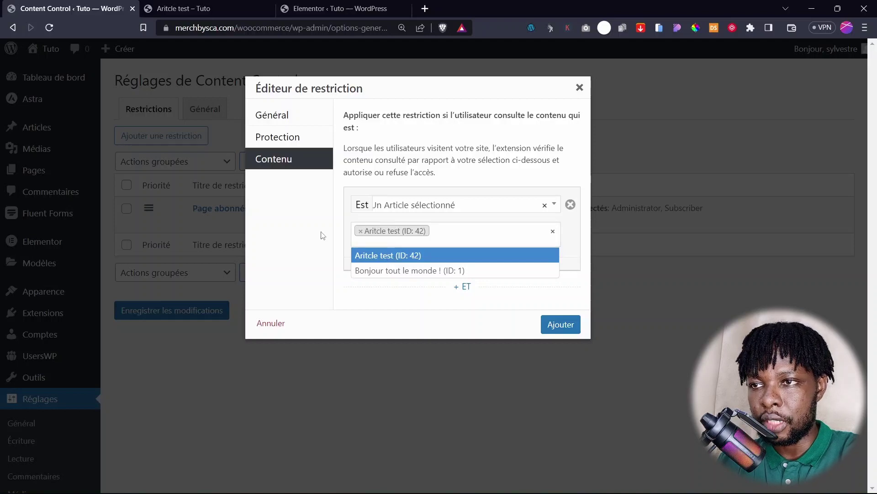
{"action": "left_click", "coordinate": [287, 229]}
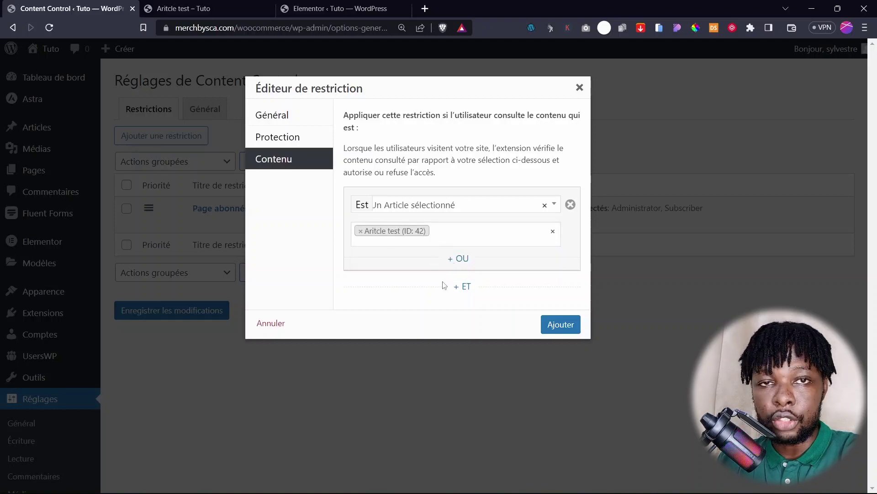
{"action": "left_click", "coordinate": [462, 288]}
{"action": "left_click", "coordinate": [413, 319]}
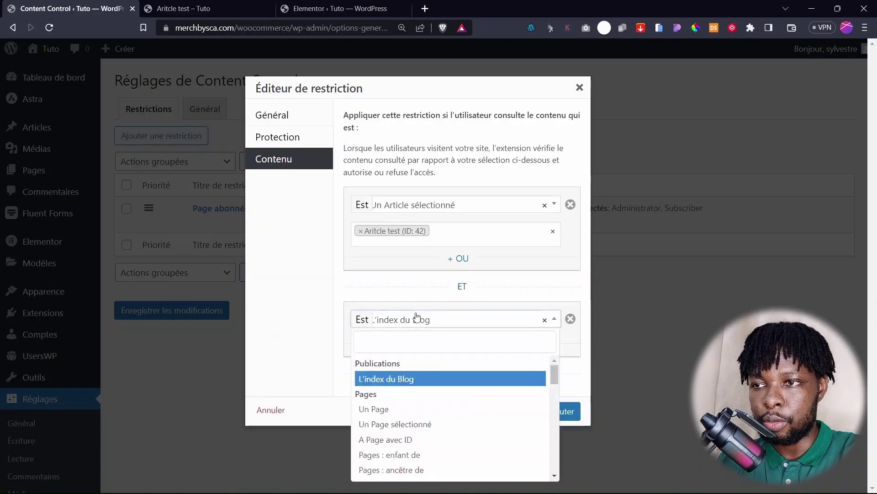
{"action": "scroll", "coordinate": [415, 404], "scroll_direction": "down", "scroll_amount": 2}
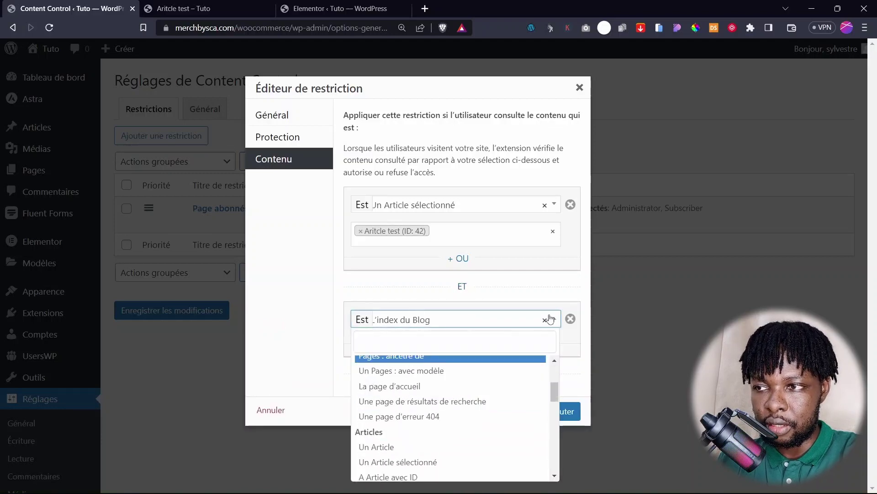
{"action": "left_click", "coordinate": [570, 319]}
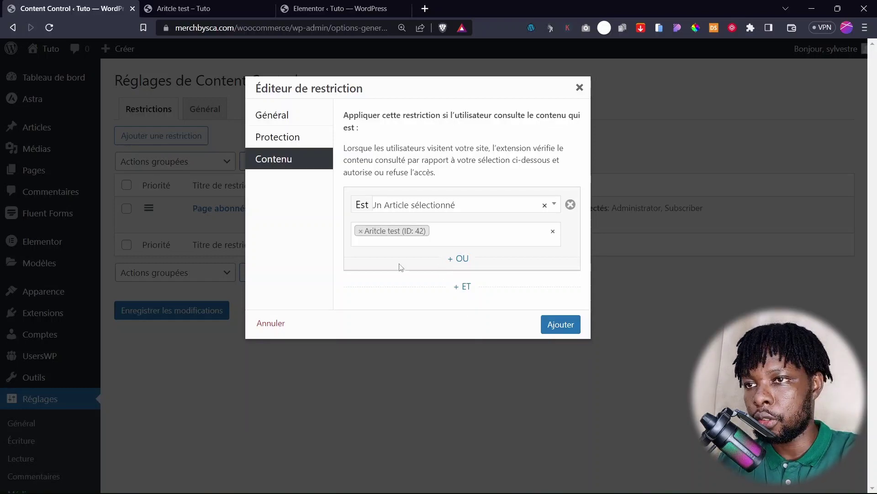
- Replace the restriction's default denial message with "Cet article est réservé aux abonnés (e). Se connecter ou s'inscrire"
{"action": "left_click", "coordinate": [278, 137]}
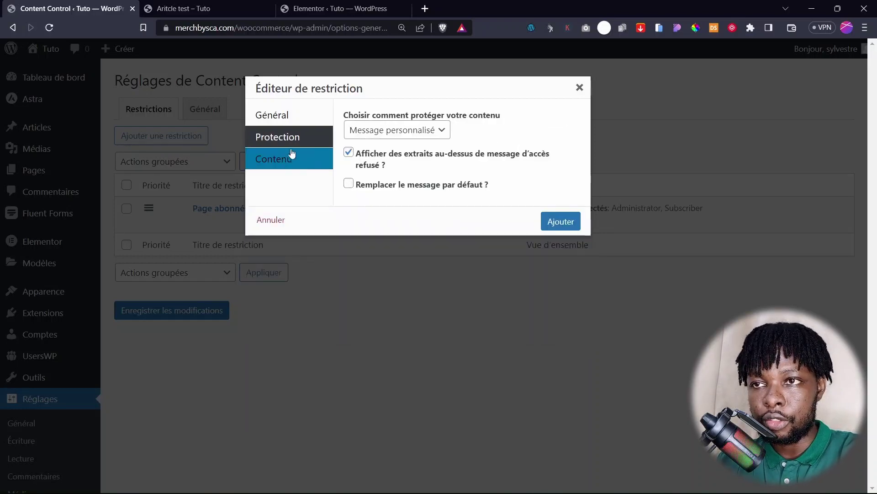
{"action": "left_click", "coordinate": [349, 183]}
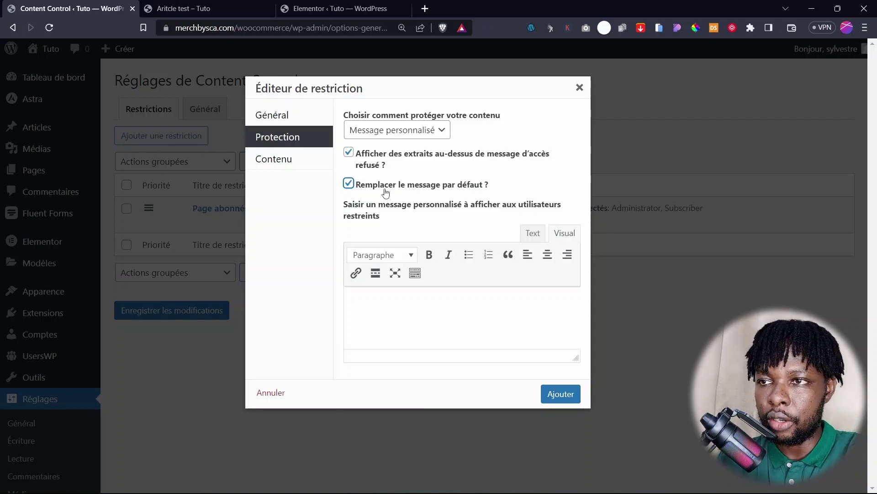
{"action": "left_click", "coordinate": [387, 291]}
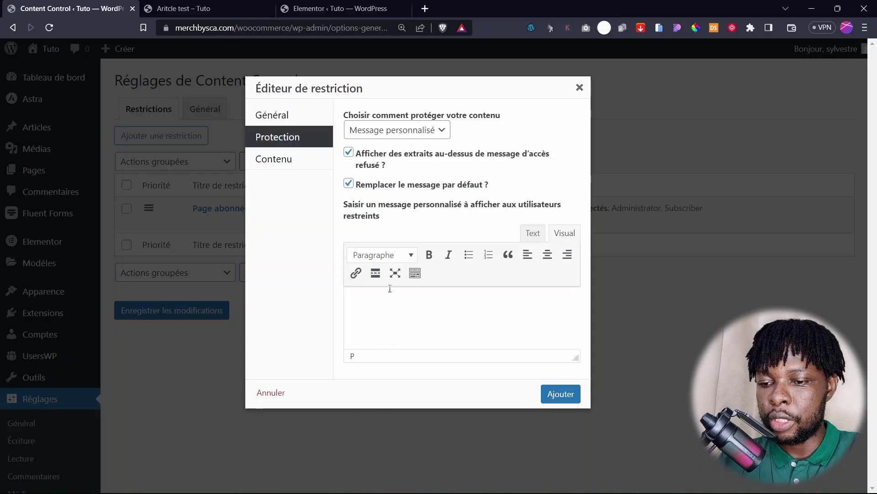
{"action": "type", "text": "Cet article est réservé aux abonnés (e). Se connecter ou s'inscrire"}
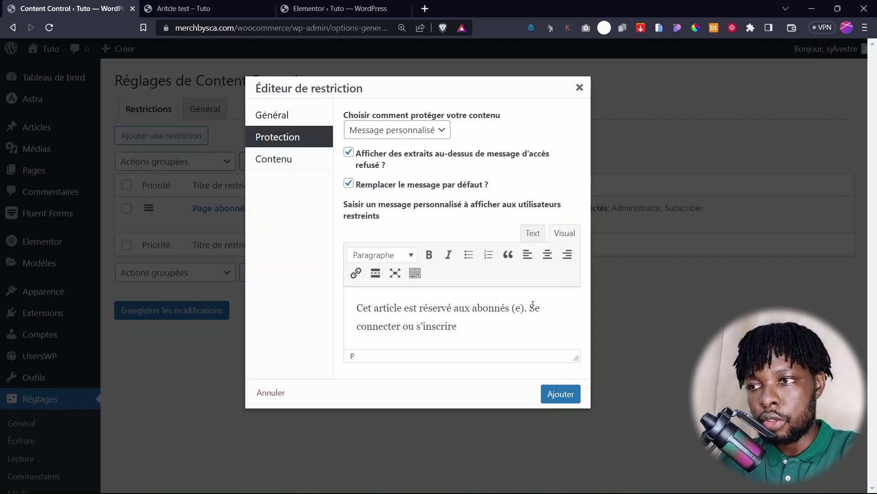
- Remove the link from the words "Se connecter" in the custom message
{"action": "left_click_drag", "start_coordinate": [531, 307], "coordinate": [398, 327]}
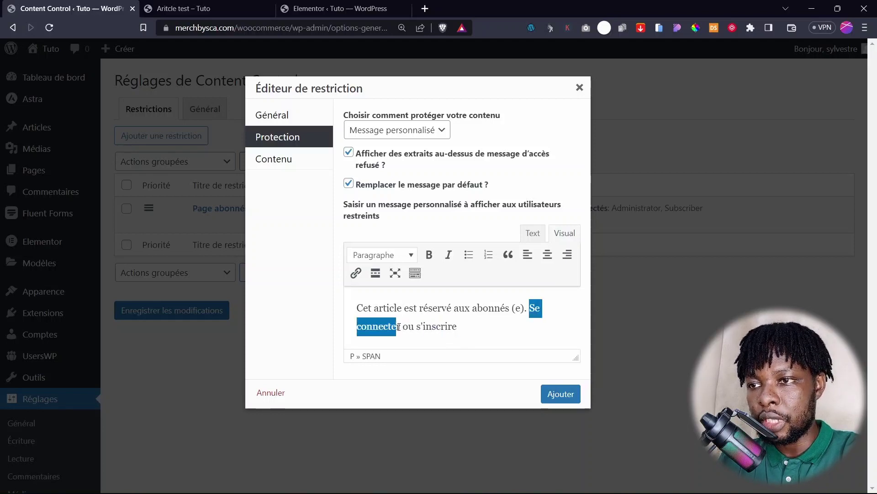
{"action": "left_click", "coordinate": [161, 7]}
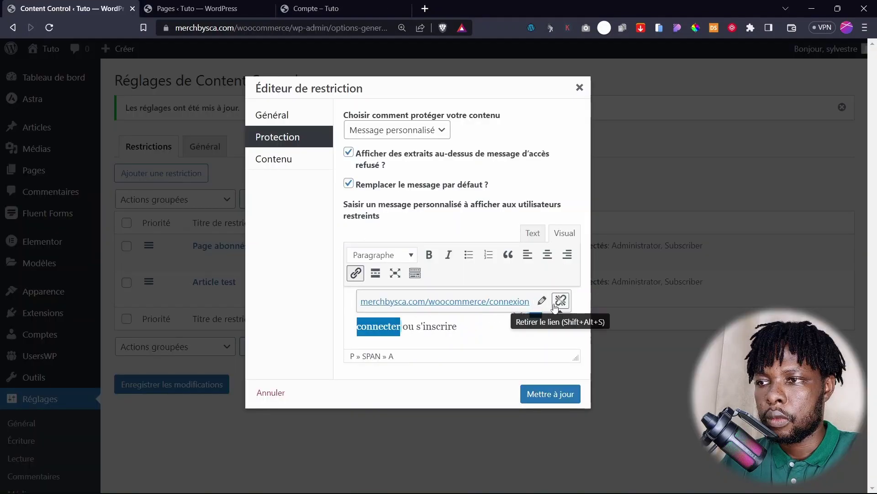
{"action": "left_click", "coordinate": [561, 298]}
{"action": "left_click", "coordinate": [472, 319]}
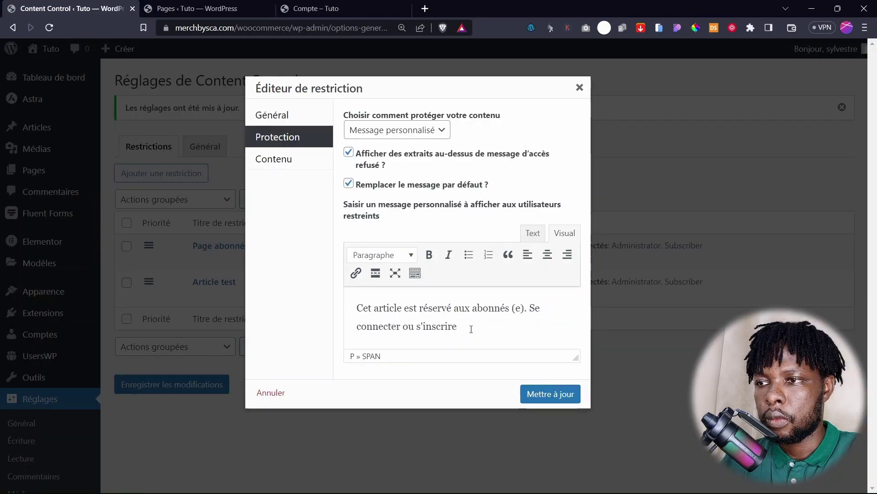
- Link "Se connecter ou s'inscrire" to merchbysca.com/woocommerce/connexion/ and save the updated restriction settings
{"action": "left_click_drag", "start_coordinate": [458, 326], "coordinate": [530, 307]}
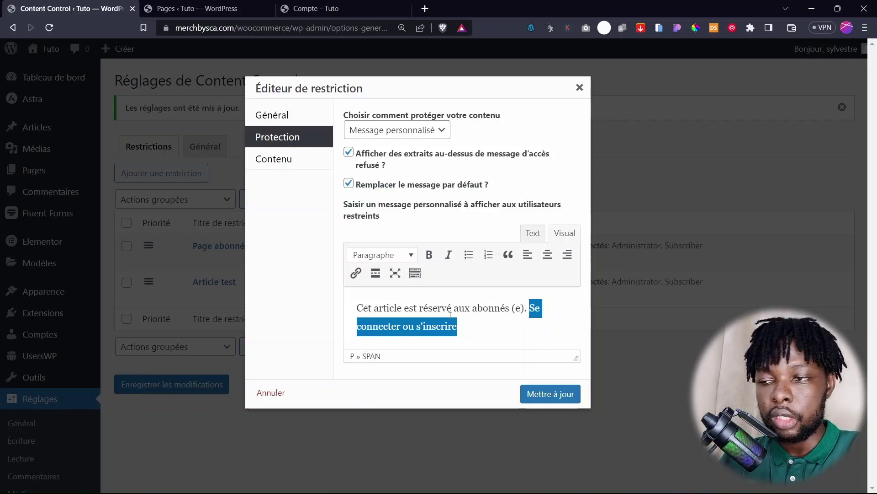
{"action": "left_click", "coordinate": [356, 274]}
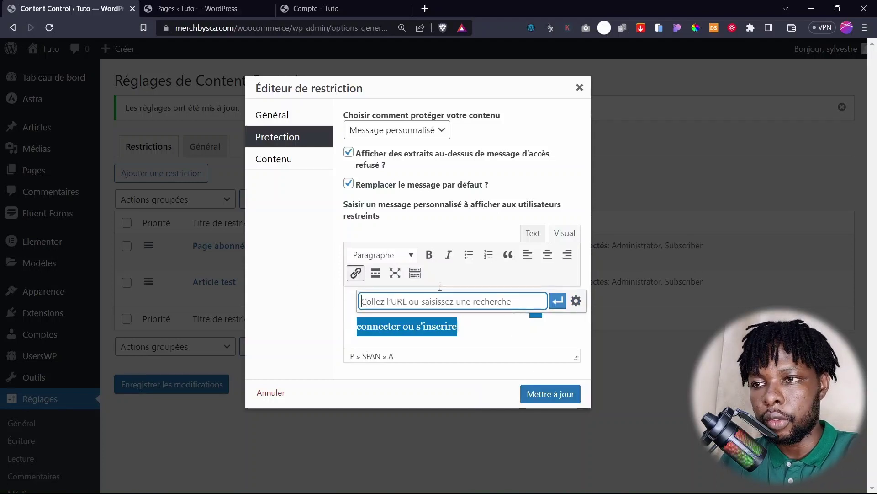
{"action": "key", "text": "ctrl+v"}
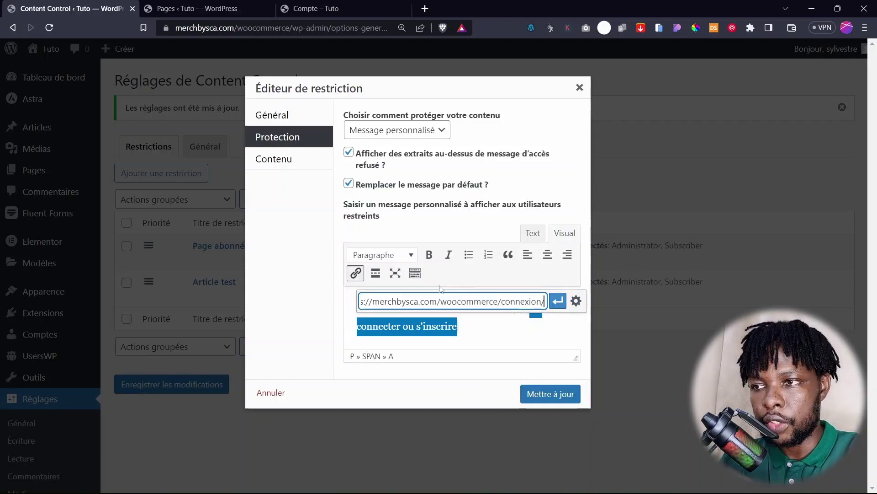
{"action": "left_click", "coordinate": [559, 301]}
{"action": "left_click", "coordinate": [507, 332]}
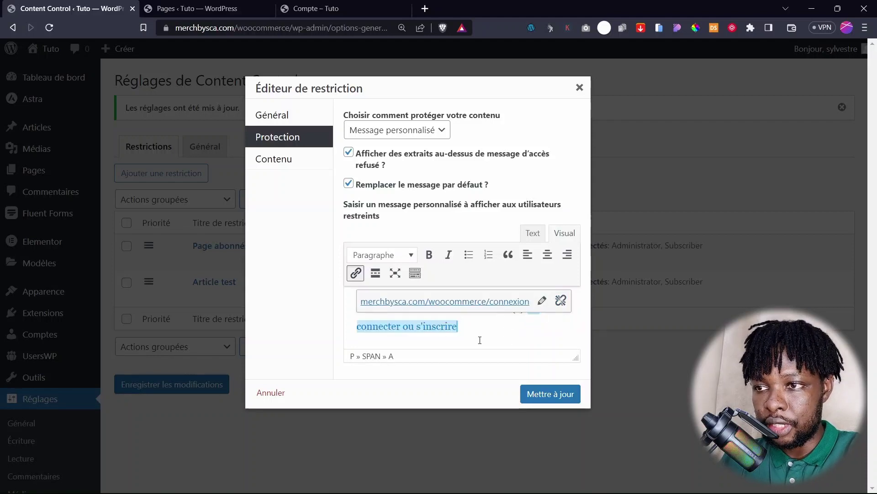
{"action": "left_click", "coordinate": [551, 394]}
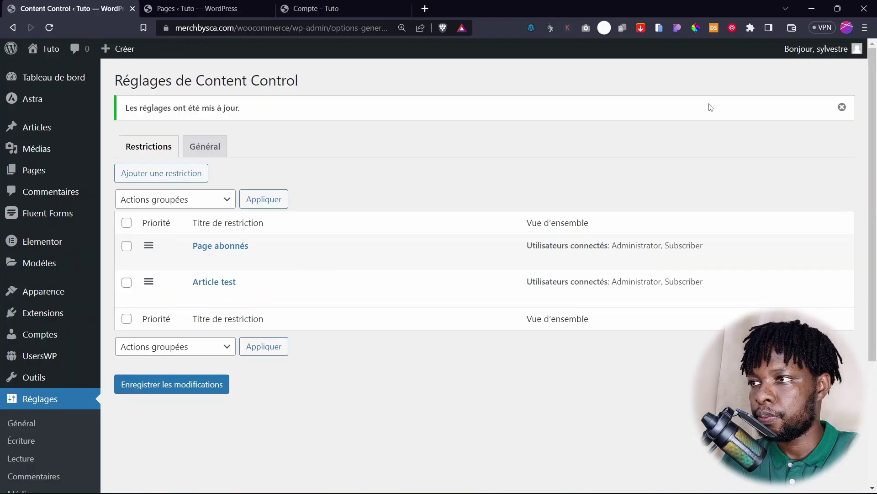
{"action": "left_click", "coordinate": [179, 383]}
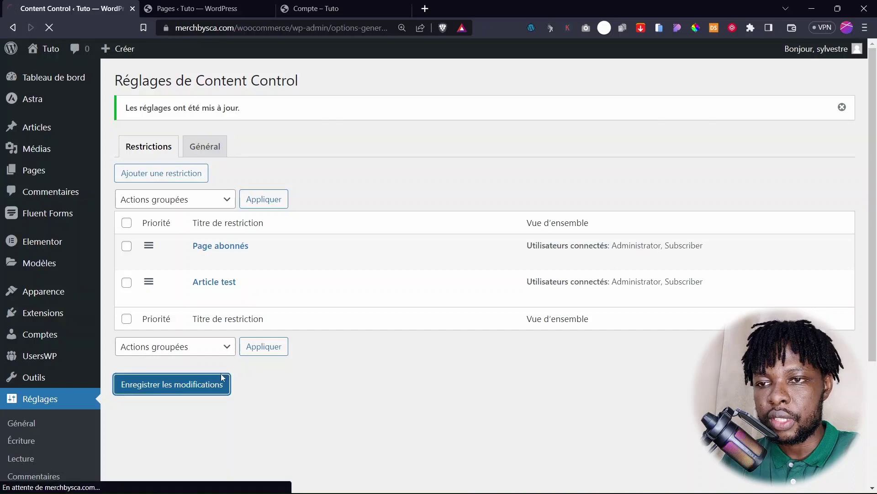
- View Aritcle test in the logged-in window, and open it from the blog in the logged-out private window
{"action": "key", "text": "ctrl+3"}
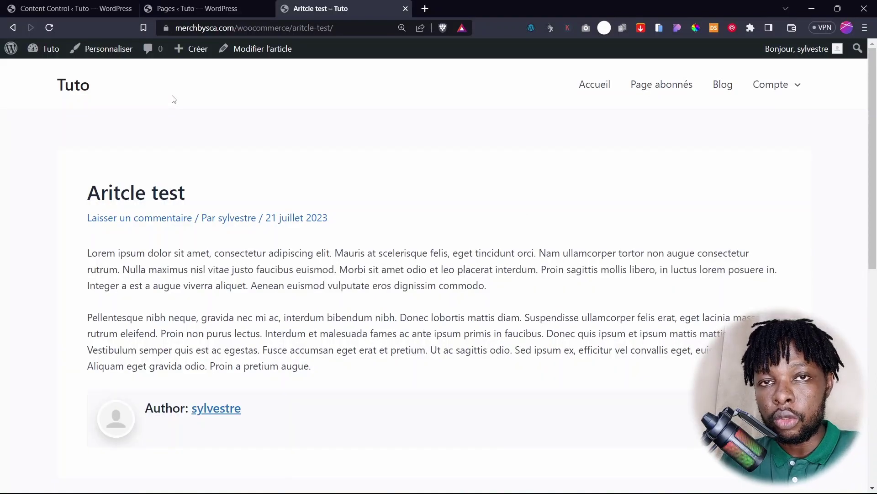
{"action": "key", "text": "alt+Tab"}
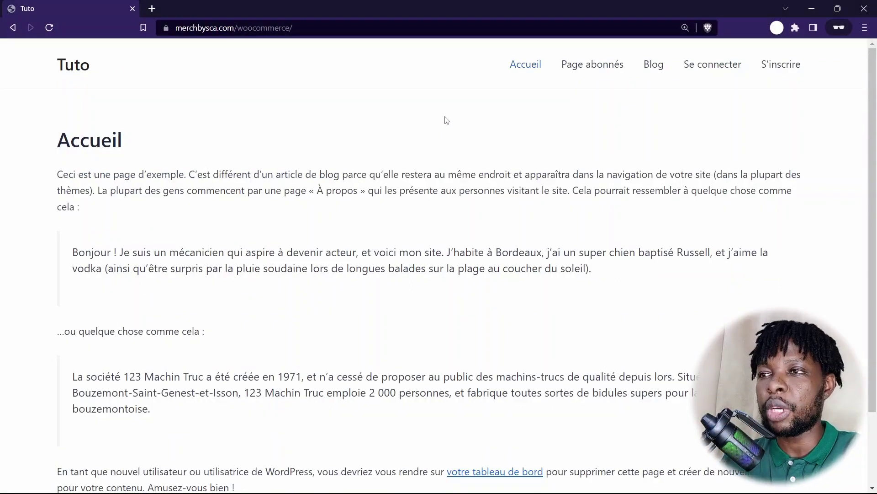
{"action": "left_click", "coordinate": [654, 73]}
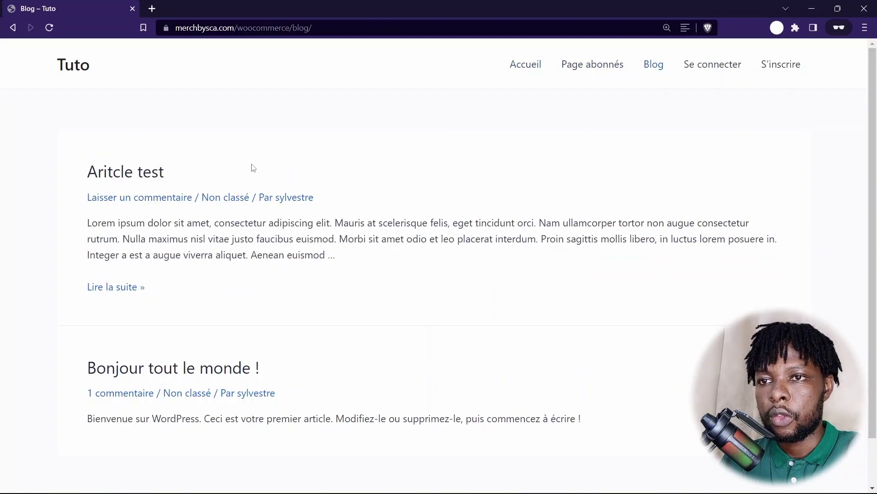
{"action": "left_click", "coordinate": [117, 286]}
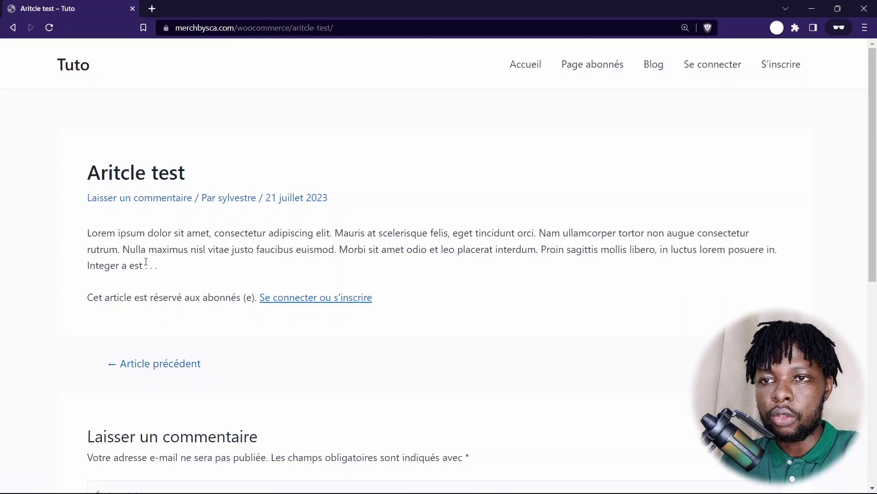
- Examine the excerpt shown above the access-denied message in Aritcle test
{"action": "left_click_drag", "start_coordinate": [88, 237], "coordinate": [140, 264]}
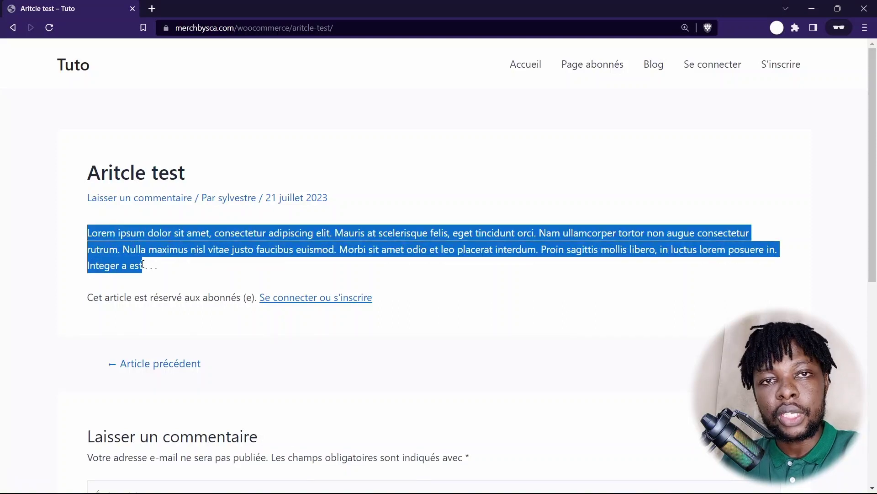
{"action": "left_click", "coordinate": [140, 265]}
{"action": "left_click_drag", "start_coordinate": [89, 236], "coordinate": [141, 266]}
{"action": "left_click", "coordinate": [162, 266]}
{"action": "left_click", "coordinate": [162, 274]}
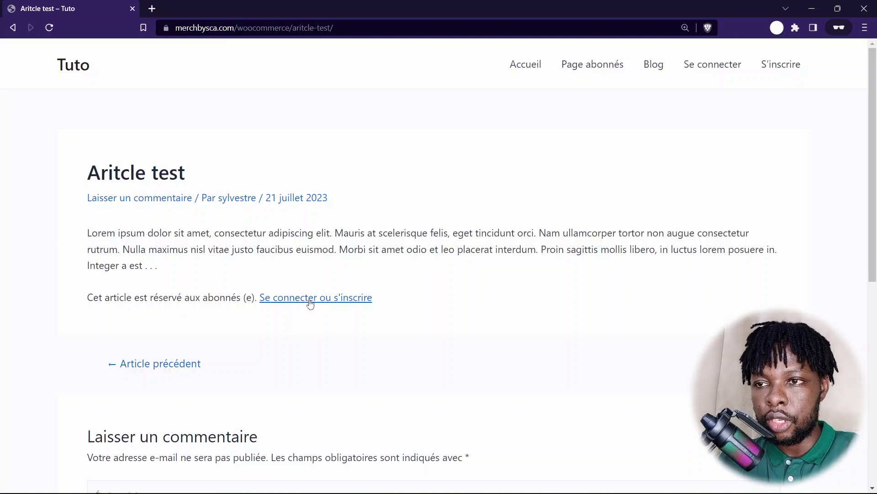
- Follow the "Se connecter ou s'inscrire" link, inspect the login form and open the account creation form
{"action": "left_click", "coordinate": [327, 301]}
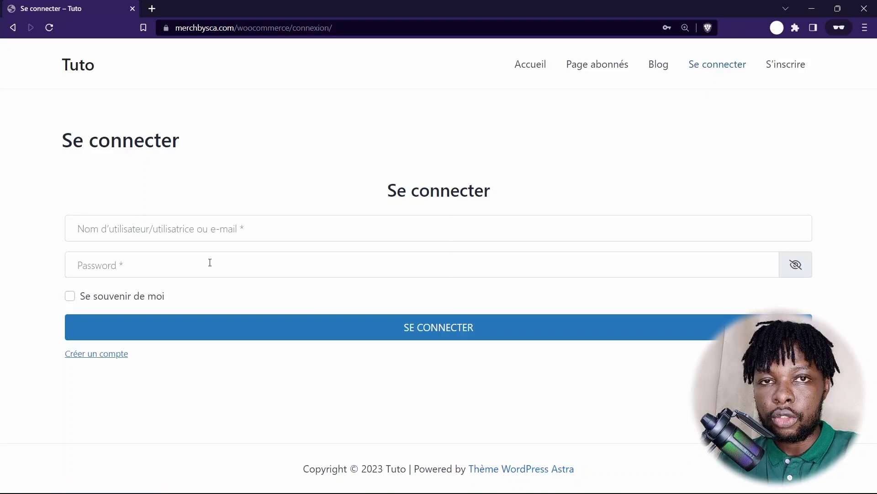
{"action": "left_click", "coordinate": [287, 236]}
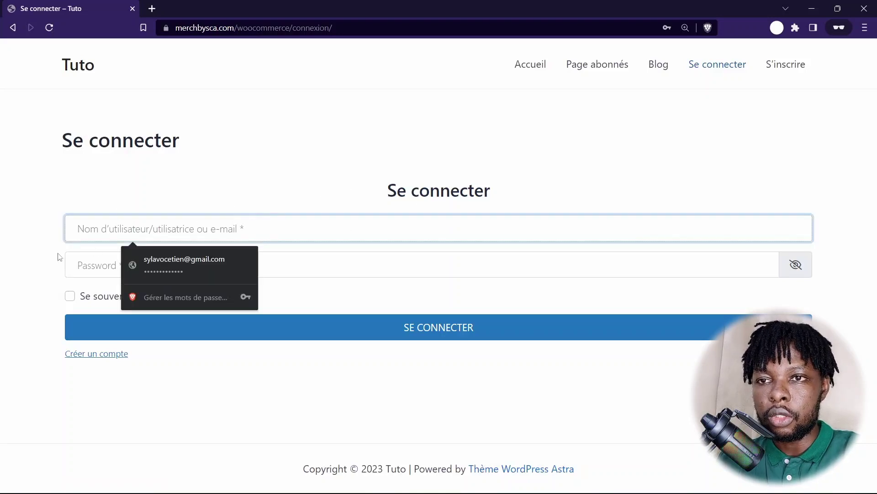
{"action": "left_click", "coordinate": [126, 235]}
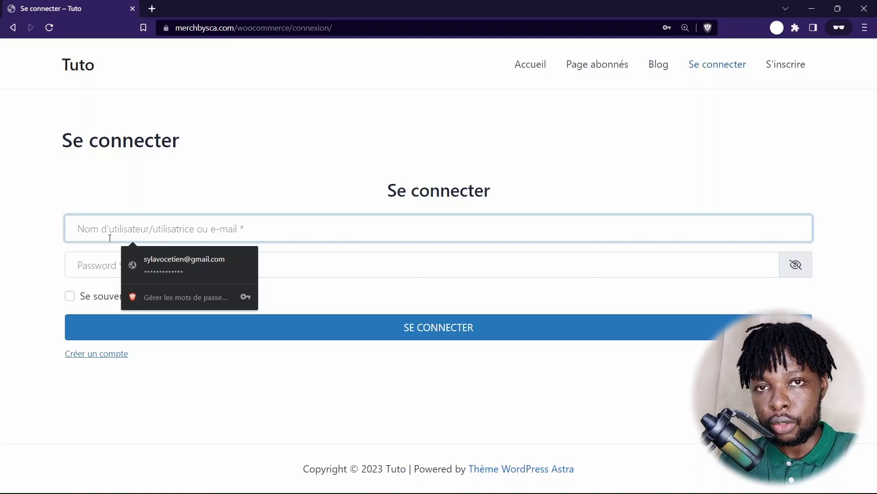
{"action": "left_click", "coordinate": [88, 357]}
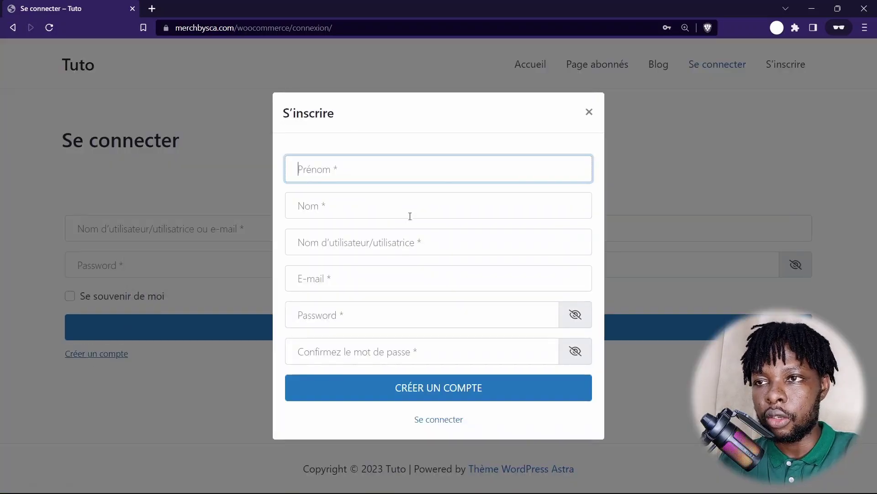
- Return to the login form and log in with the subscriber's e-mail and the saved account password
{"action": "left_click", "coordinate": [434, 420]}
{"action": "left_click", "coordinate": [374, 239]}
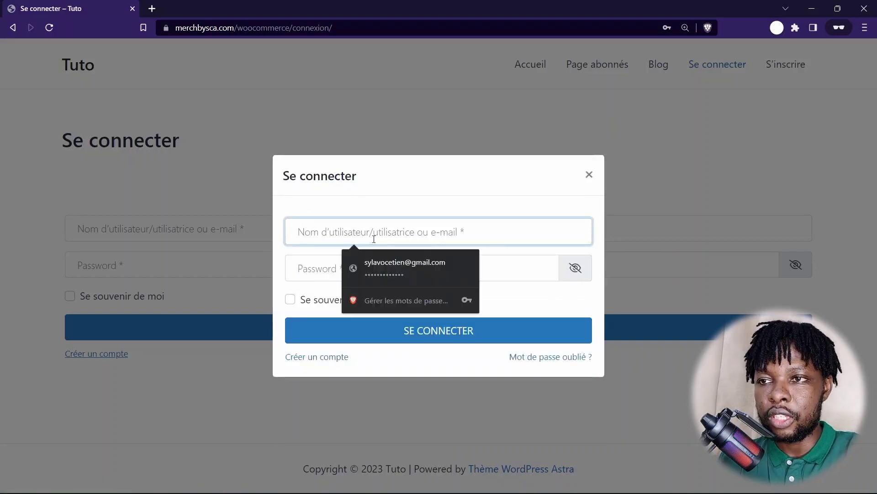
{"action": "left_click", "coordinate": [402, 264]}
{"action": "left_click", "coordinate": [349, 233]}
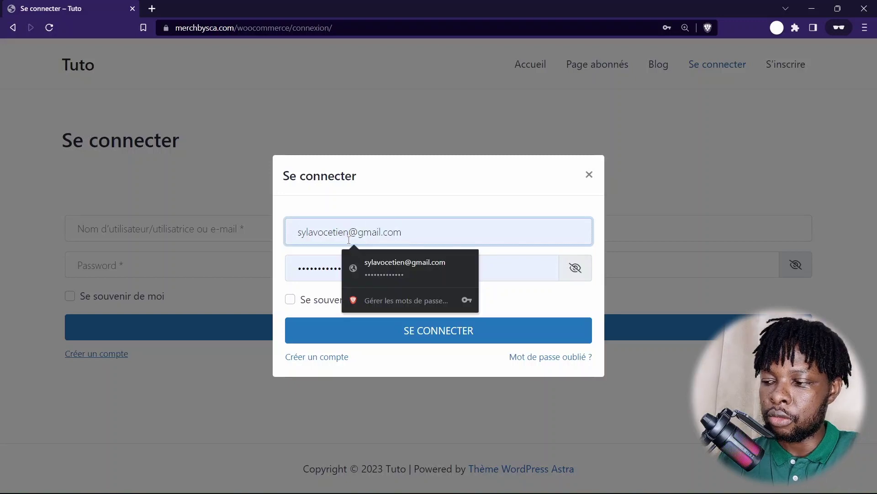
{"action": "type", "text": "+1"}
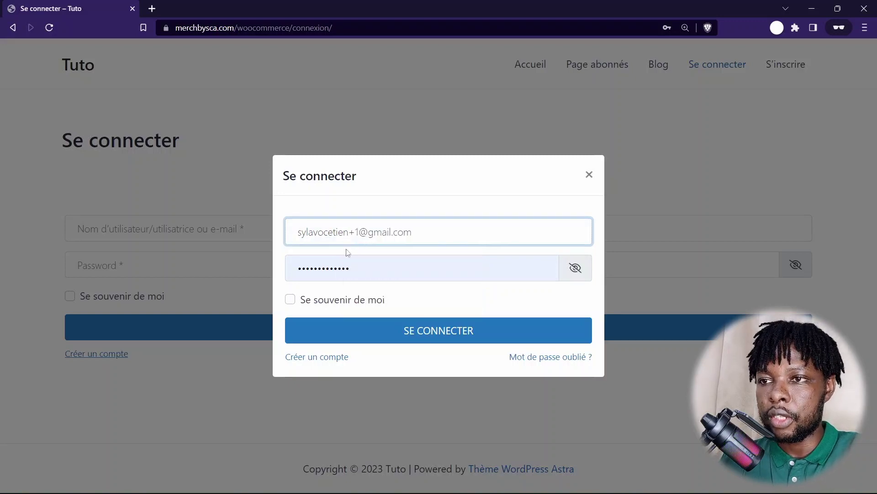
{"action": "left_click", "coordinate": [307, 302]}
{"action": "left_click", "coordinate": [446, 335]}
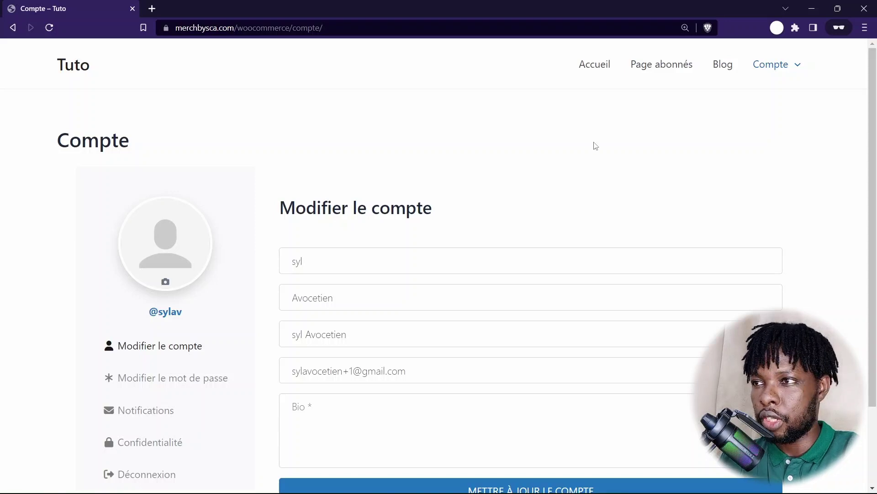
- Open Aritcle test from the blog as the logged-in subscriber and check the article's full content
{"action": "left_click", "coordinate": [725, 69]}
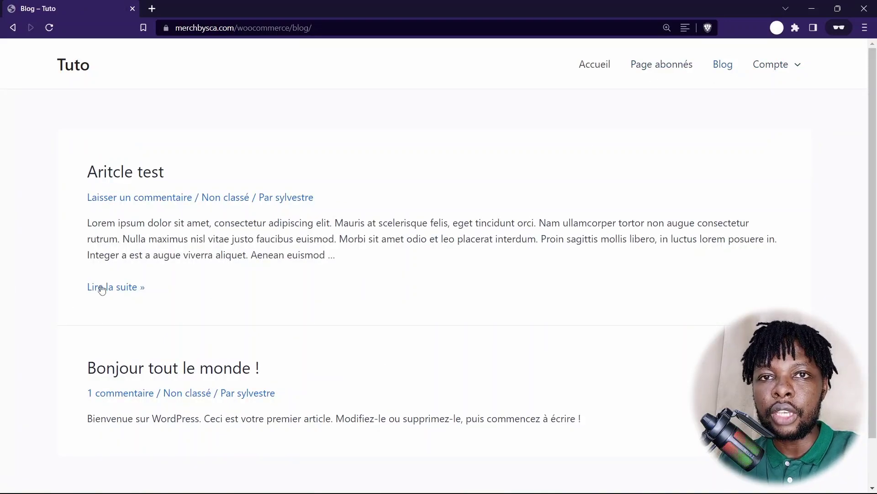
{"action": "left_click", "coordinate": [104, 290]}
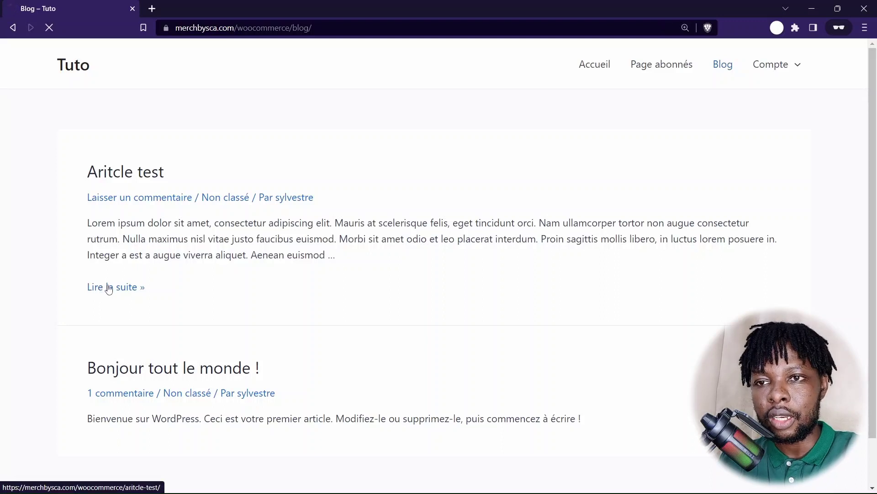
{"action": "scroll", "coordinate": [184, 294], "scroll_direction": "down", "scroll_amount": 3}
{"action": "scroll", "coordinate": [186, 294], "scroll_direction": "up", "scroll_amount": 1}
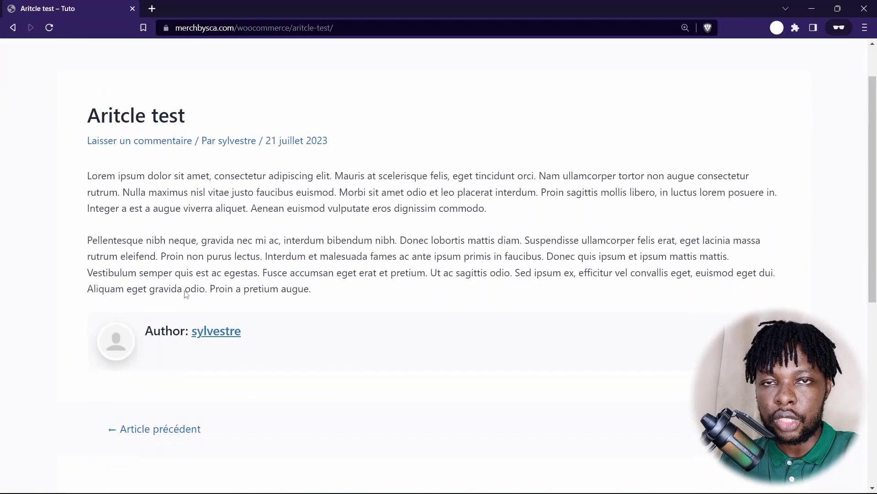